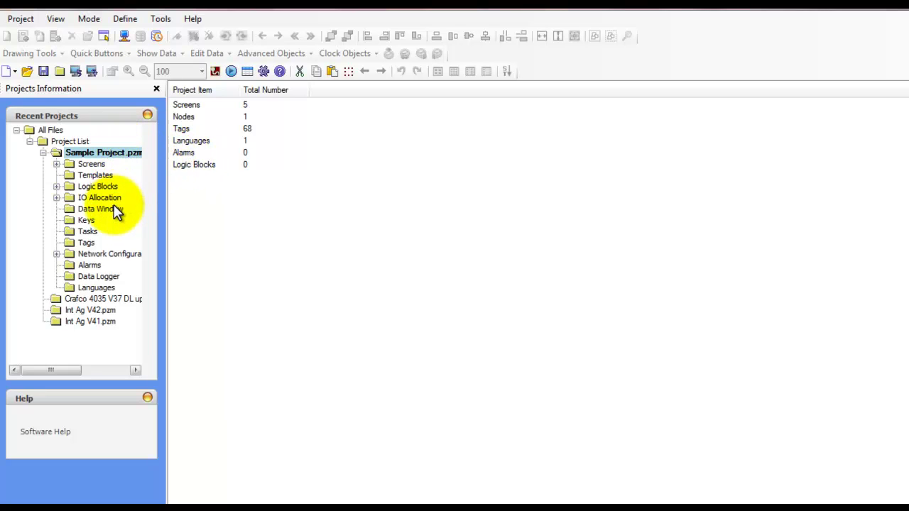
From the Tags list, add a user-defined tag named 'Counter Coil 0' on counter coil C0000
{"action": "left_click", "coordinate": [84, 239]}
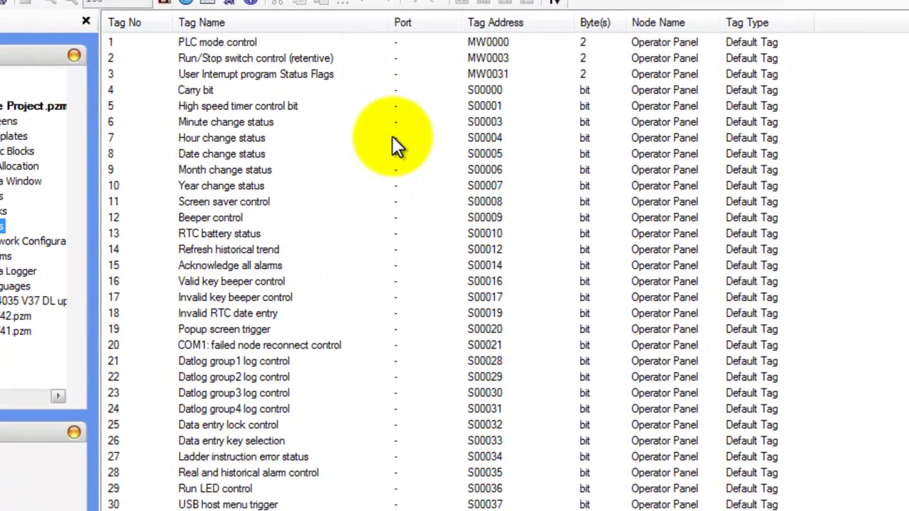
{"action": "left_click", "coordinate": [381, 169]}
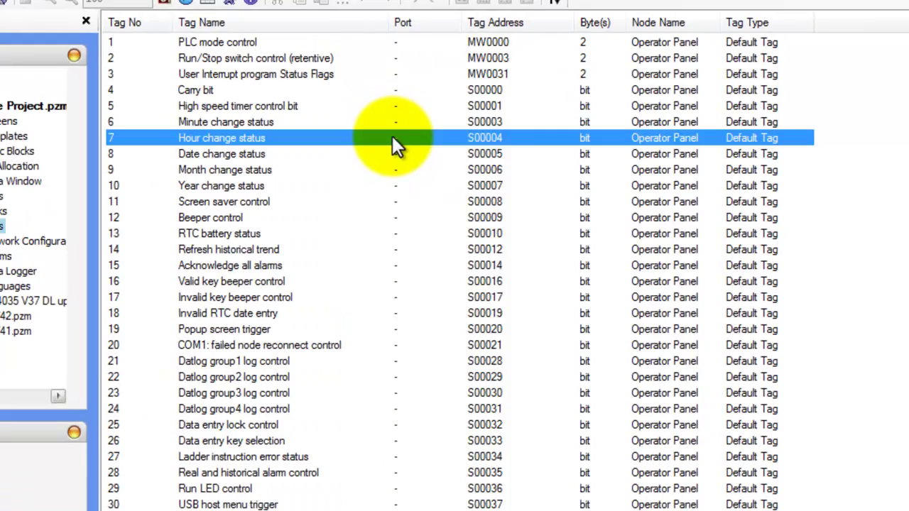
{"action": "right_click", "coordinate": [393, 136]}
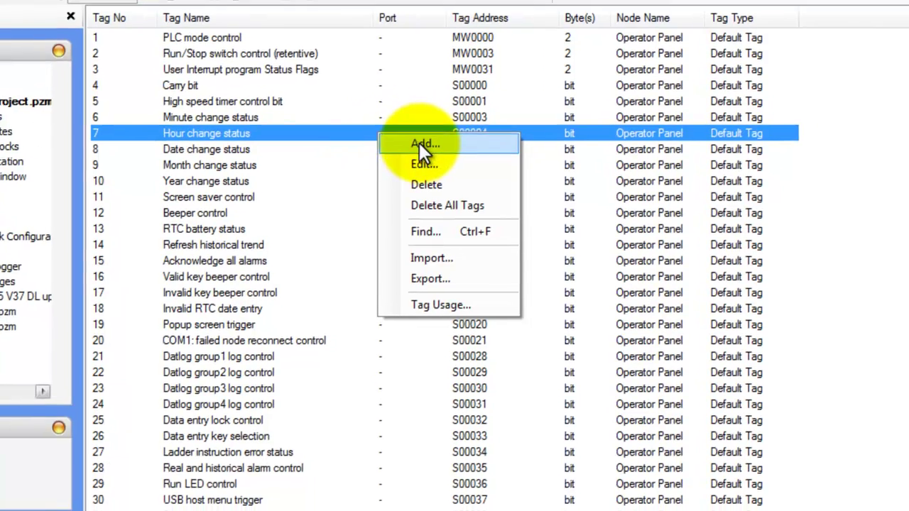
{"action": "left_click", "coordinate": [433, 148]}
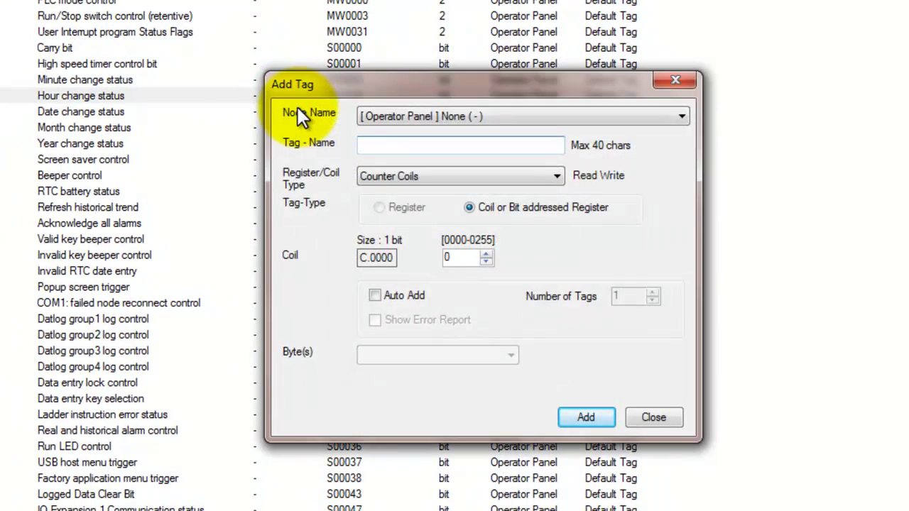
{"action": "left_click", "coordinate": [476, 147]}
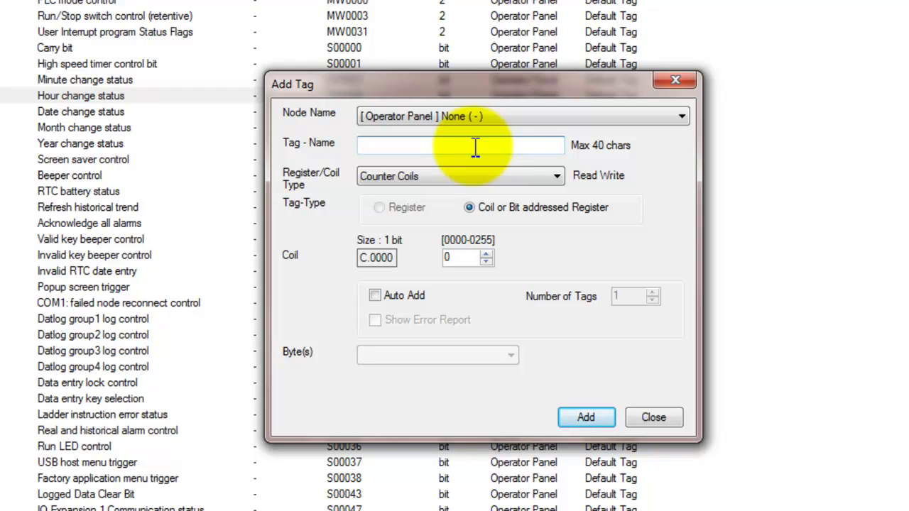
{"action": "type", "text": "Counter Coil 0"}
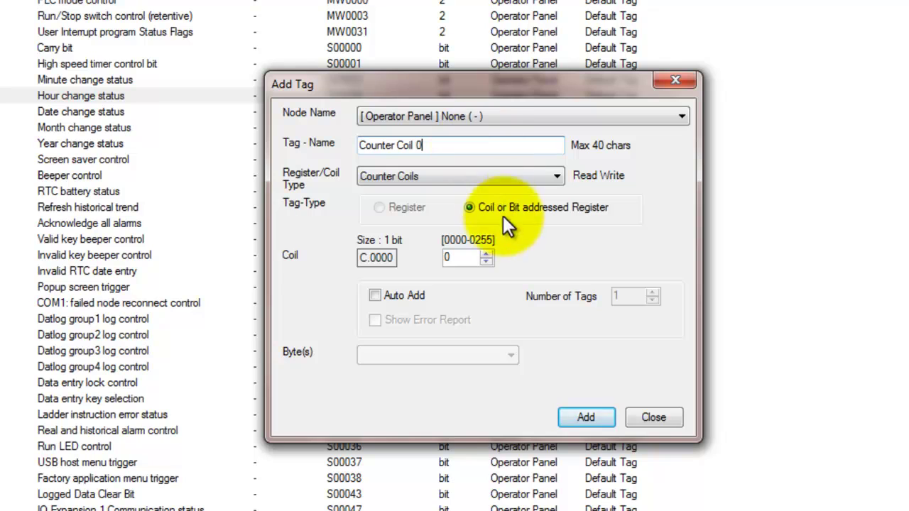
{"action": "left_click", "coordinate": [586, 417]}
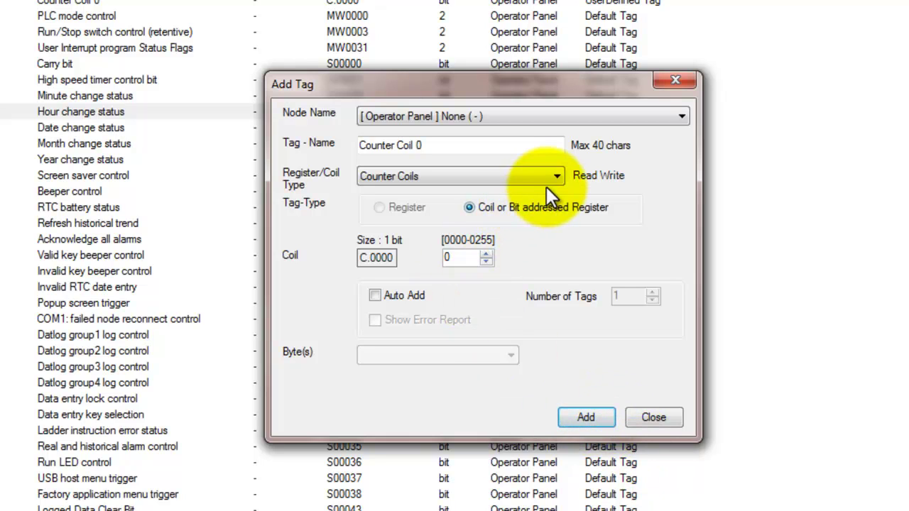
Switch the type to Counter Registers, rename the tag 'Counter Register 0', and add it
{"action": "left_click", "coordinate": [560, 174]}
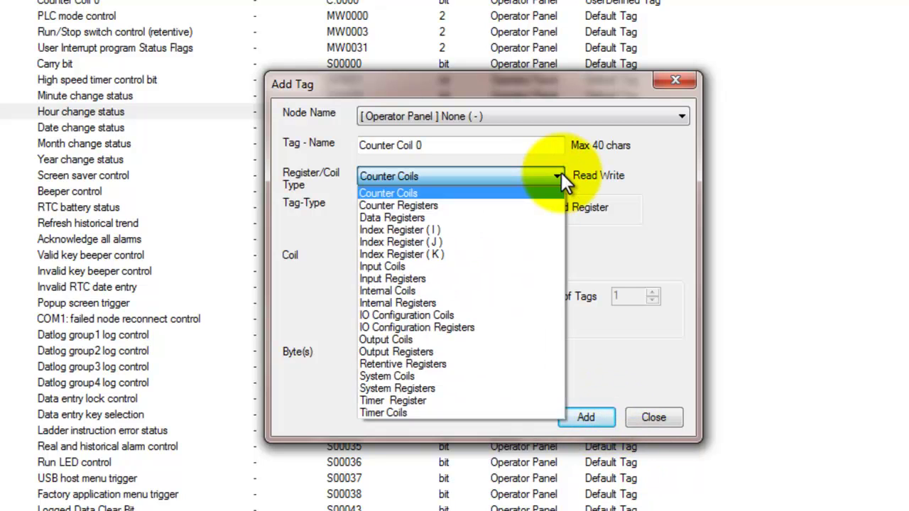
{"action": "left_click", "coordinate": [546, 209]}
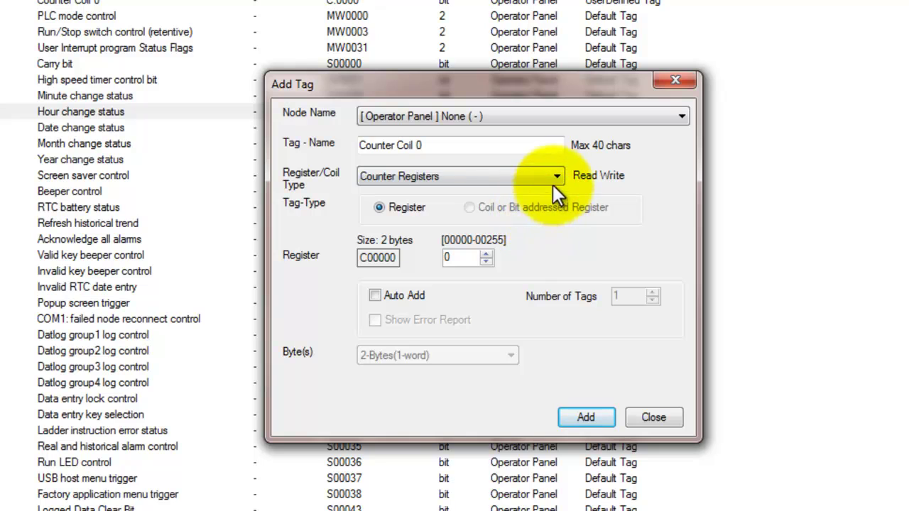
{"action": "left_click", "coordinate": [416, 146]}
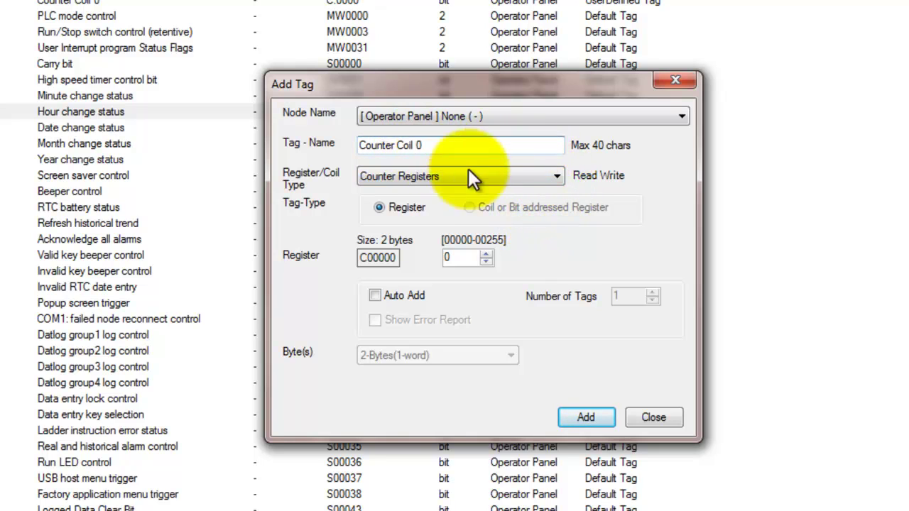
{"action": "key", "text": "BackSpace"}
{"action": "key", "text": "BackSpace"}
{"action": "key", "text": "BackSpace"}
{"action": "key", "text": "BackSpace"}
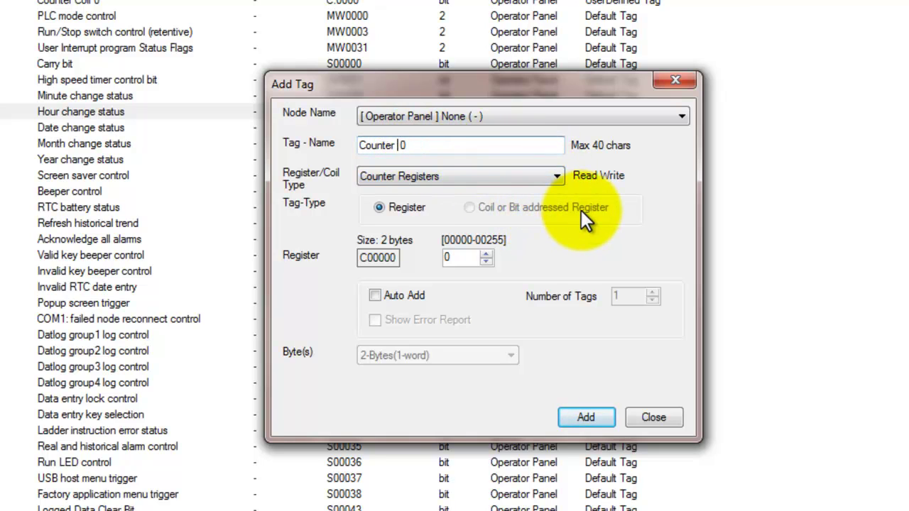
{"action": "type", "text": "Register"}
{"action": "left_click", "coordinate": [592, 412]}
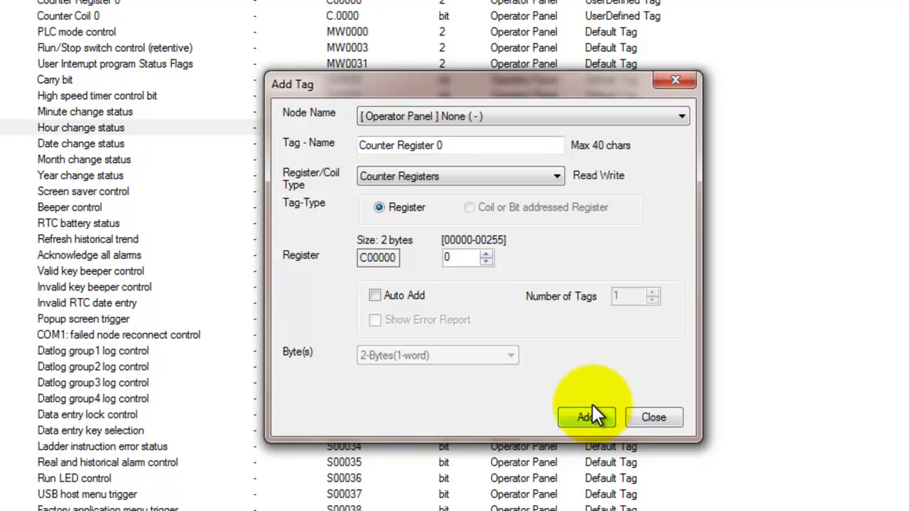
Make the tag a bit-addressed Data Register at address 15, bit 5
{"action": "left_click", "coordinate": [557, 176]}
{"action": "left_click", "coordinate": [539, 218]}
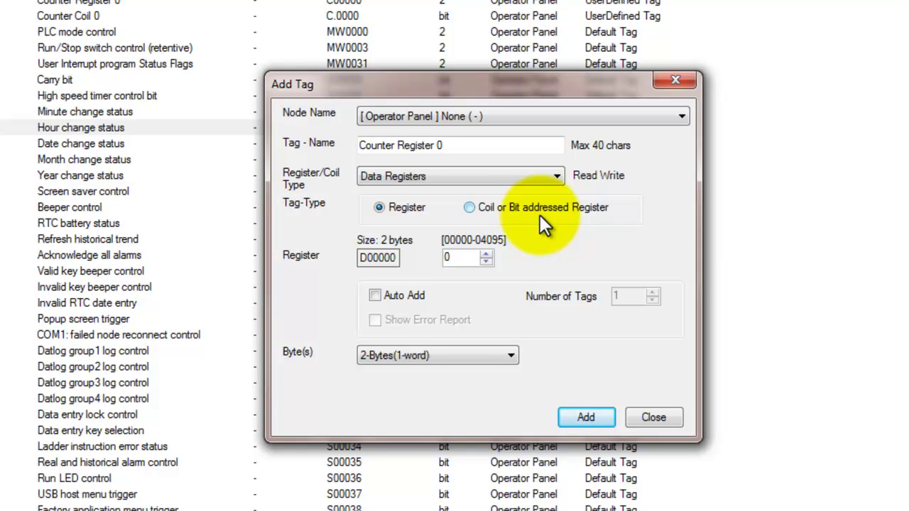
{"action": "left_click", "coordinate": [469, 207]}
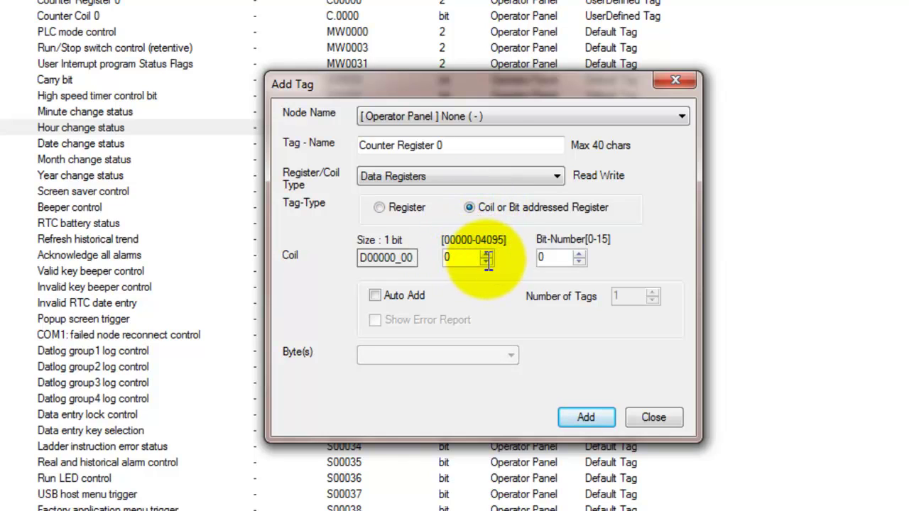
{"action": "left_click", "coordinate": [467, 260]}
{"action": "key", "text": "BackSpace"}
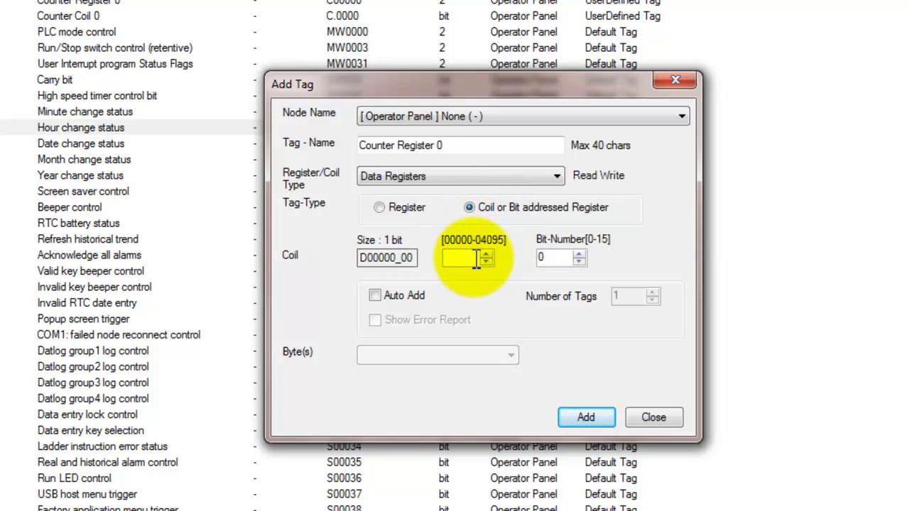
{"action": "type", "text": "15"}
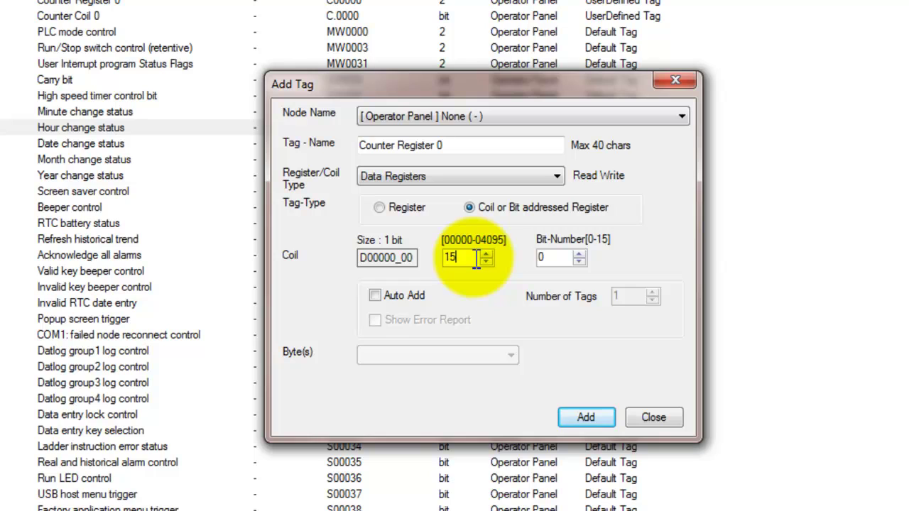
{"action": "left_click", "coordinate": [558, 262]}
{"action": "key", "text": "BackSpace"}
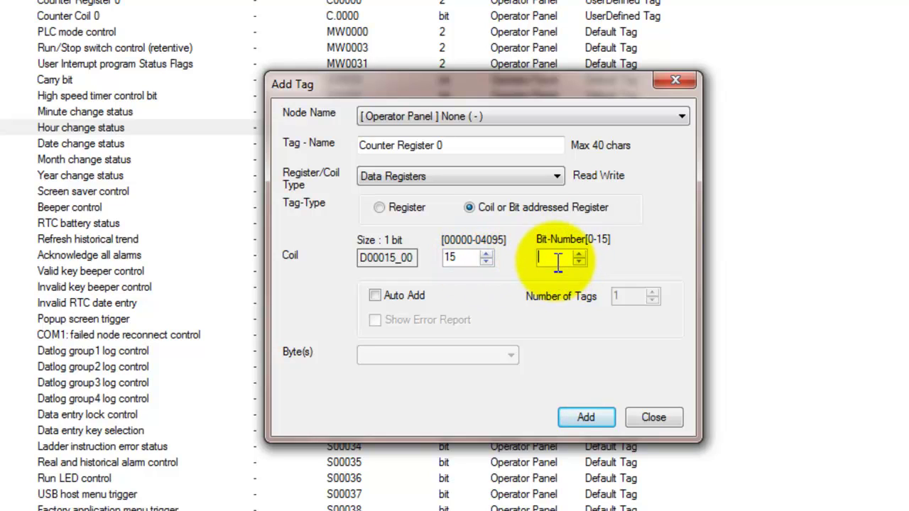
{"action": "type", "text": "5"}
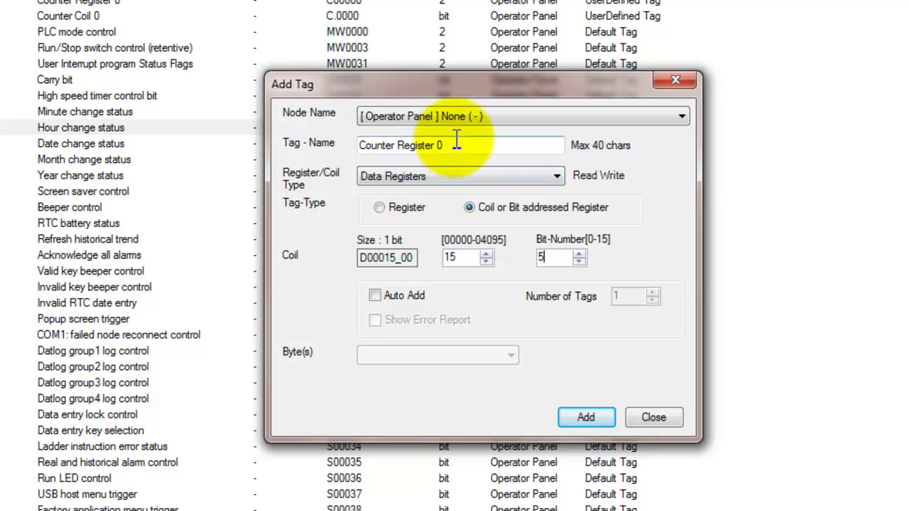
Name the tag 'Data Register D15 Bit 5' and add it
{"action": "left_click_drag", "start_coordinate": [462, 147], "coordinate": [259, 138]}
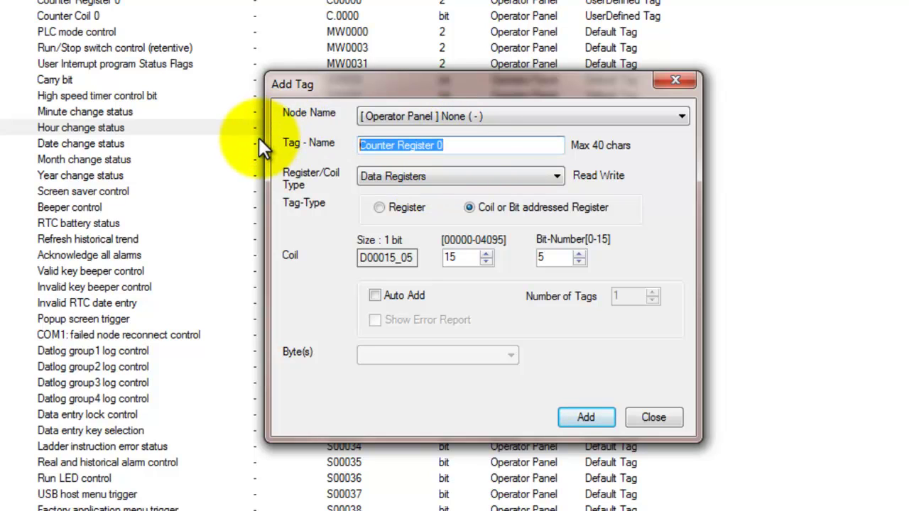
{"action": "type", "text": "Data Register "}
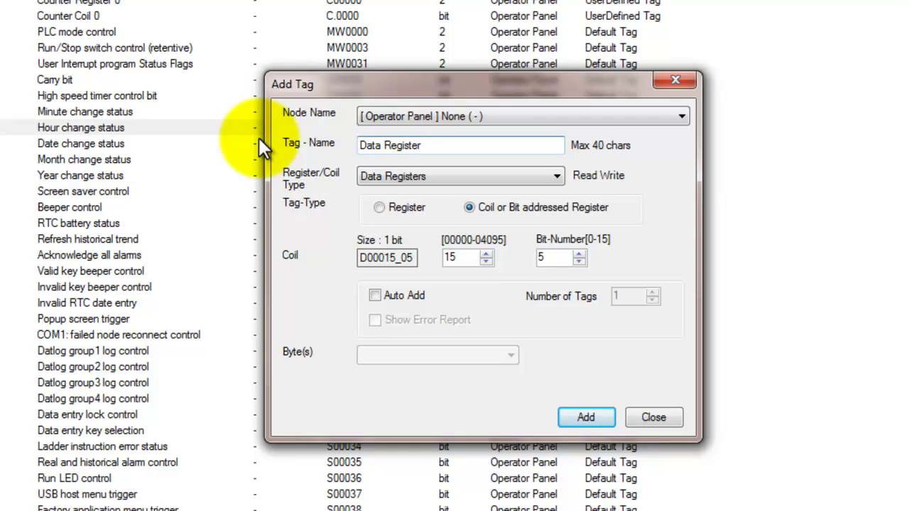
{"action": "type", "text": "D15 Bit 5"}
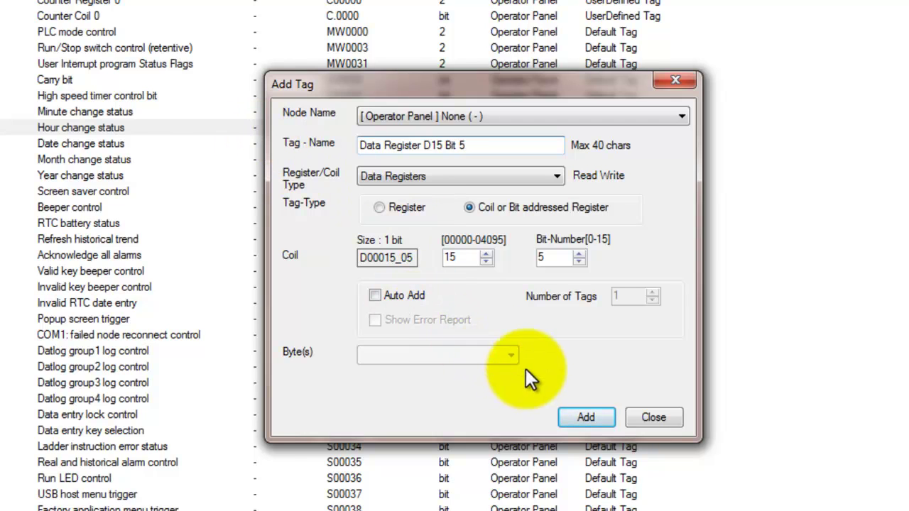
{"action": "left_click", "coordinate": [592, 415]}
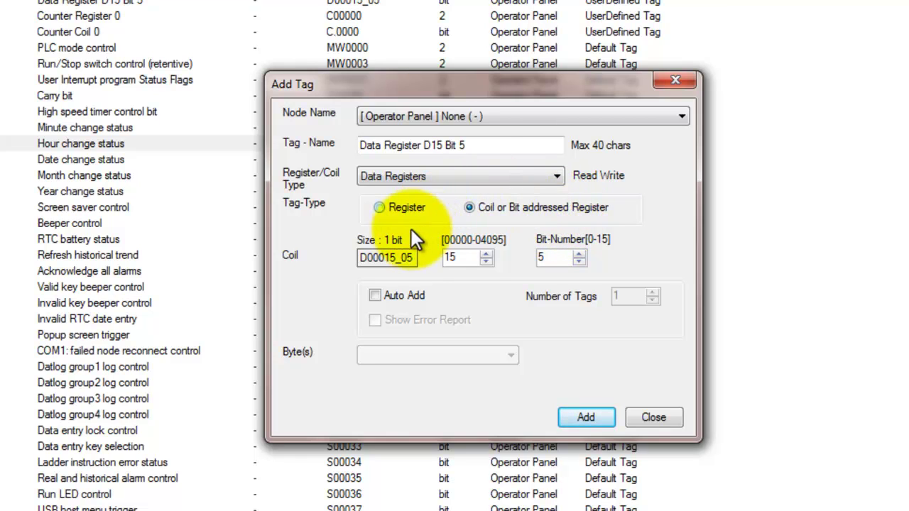
Add a 1-byte whole-register tag 'D0 Low Byte' on D00000
{"action": "left_click", "coordinate": [387, 209]}
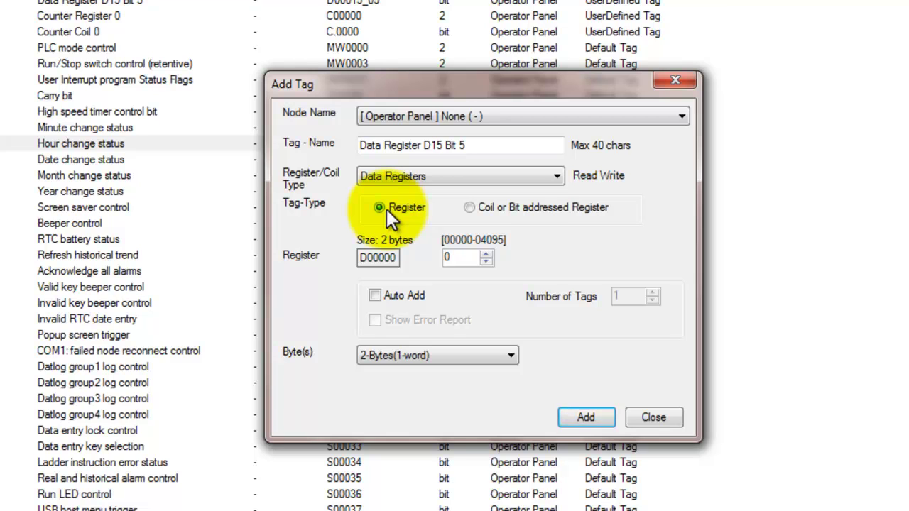
{"action": "left_click", "coordinate": [511, 356]}
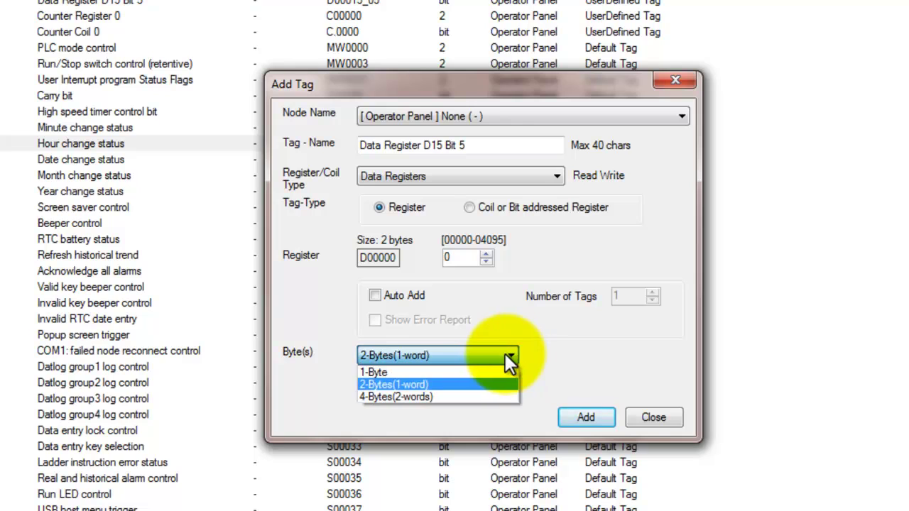
{"action": "left_click", "coordinate": [501, 372]}
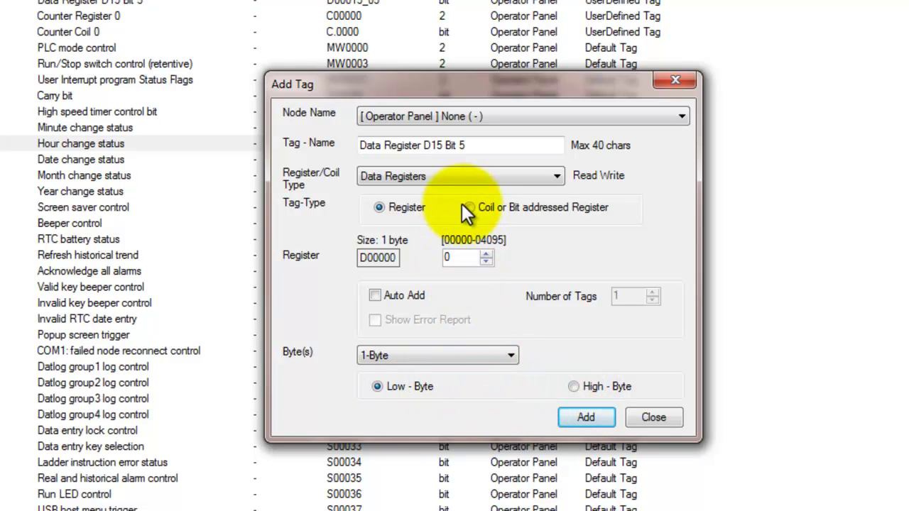
{"action": "left_click_drag", "start_coordinate": [532, 147], "coordinate": [293, 143]}
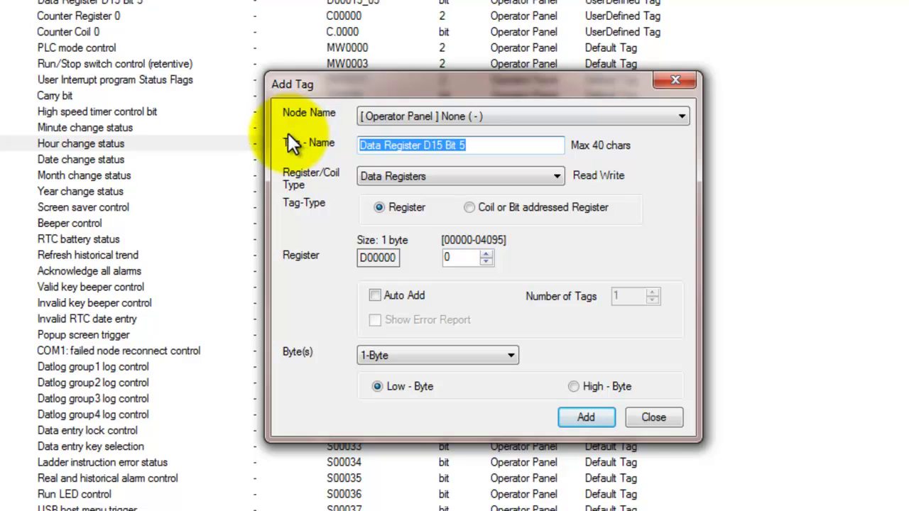
{"action": "type", "text": "D0 "}
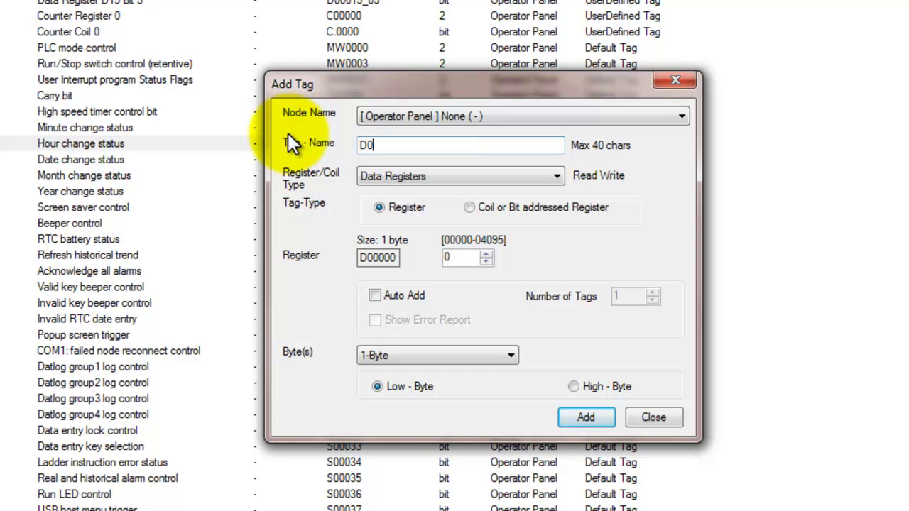
{"action": "type", "text": "Low Byte"}
{"action": "key", "text": "BackSpace"}
{"action": "key", "text": "BackSpace"}
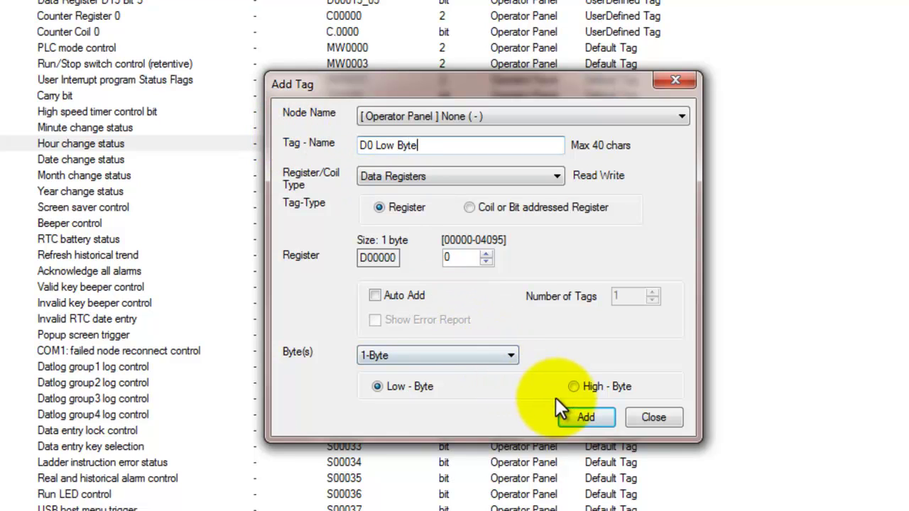
{"action": "left_click", "coordinate": [586, 418]}
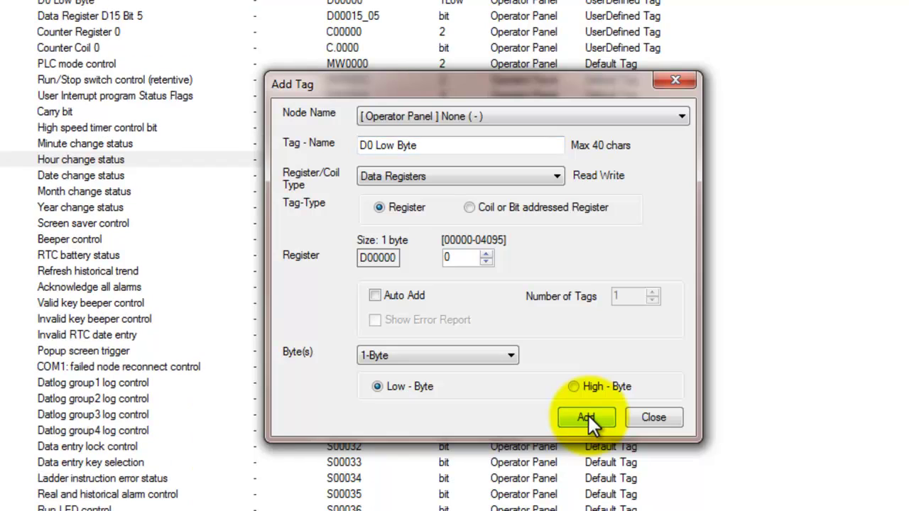
Switch to the high byte, rename the tag 'D0 High Byte', and add it
{"action": "left_click", "coordinate": [573, 387]}
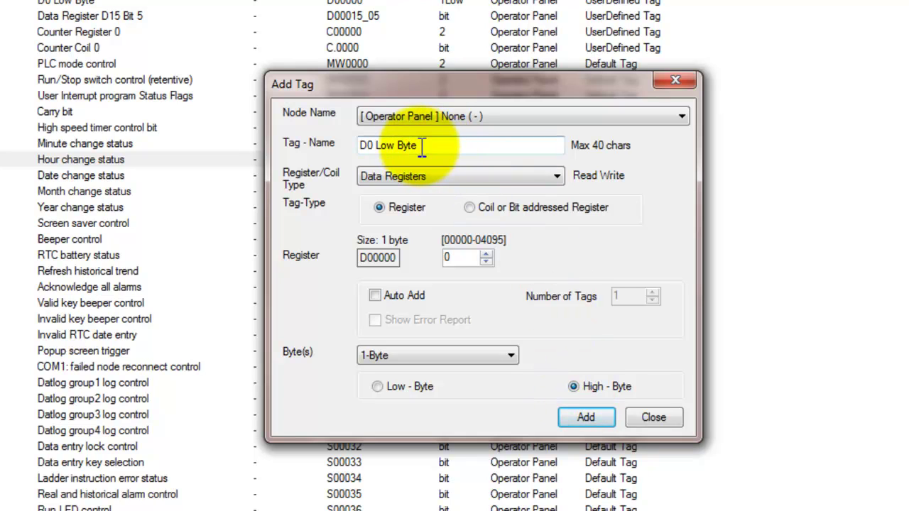
{"action": "left_click", "coordinate": [395, 146]}
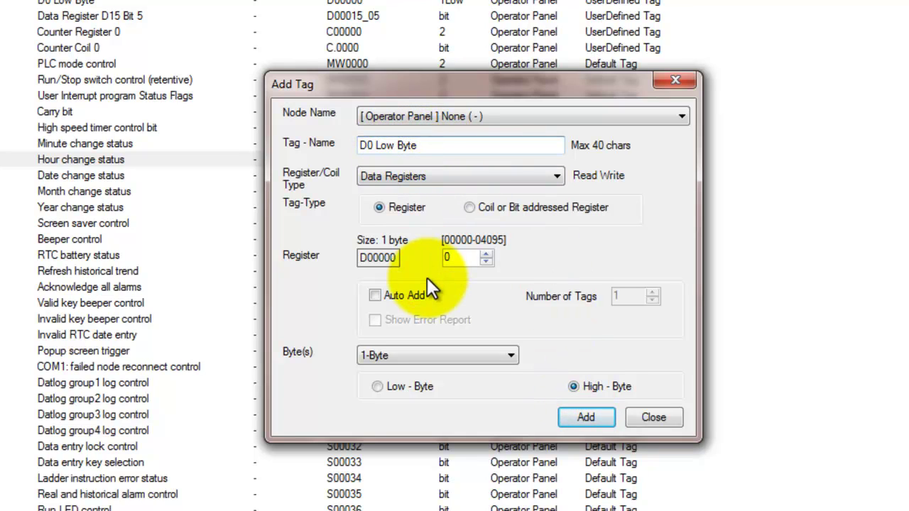
{"action": "key", "text": "BackSpace"}
{"action": "key", "text": "BackSpace"}
{"action": "key", "text": "BackSpace"}
{"action": "type", "text": "Hig"}
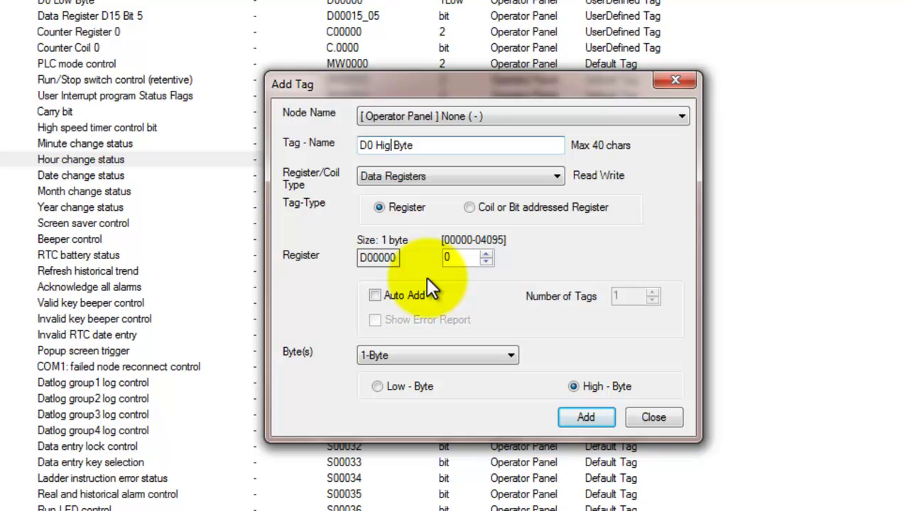
{"action": "type", "text": "h"}
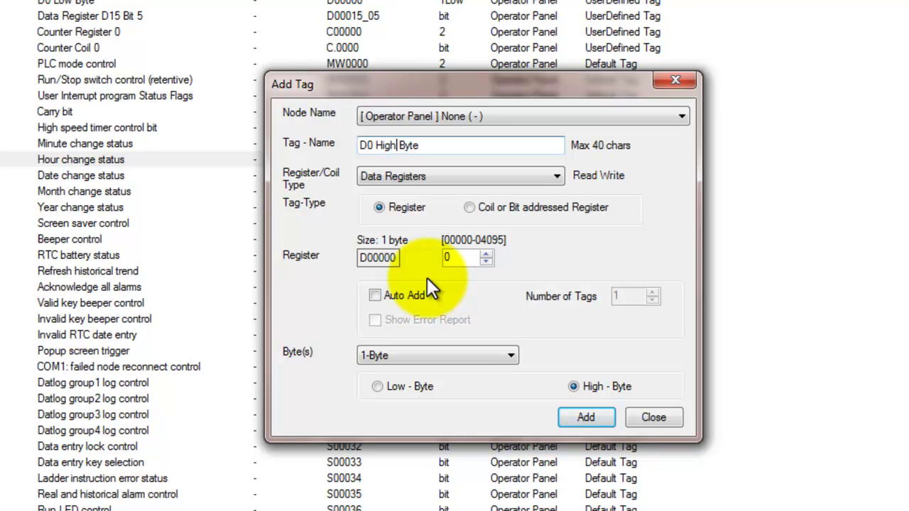
{"action": "left_click", "coordinate": [584, 418]}
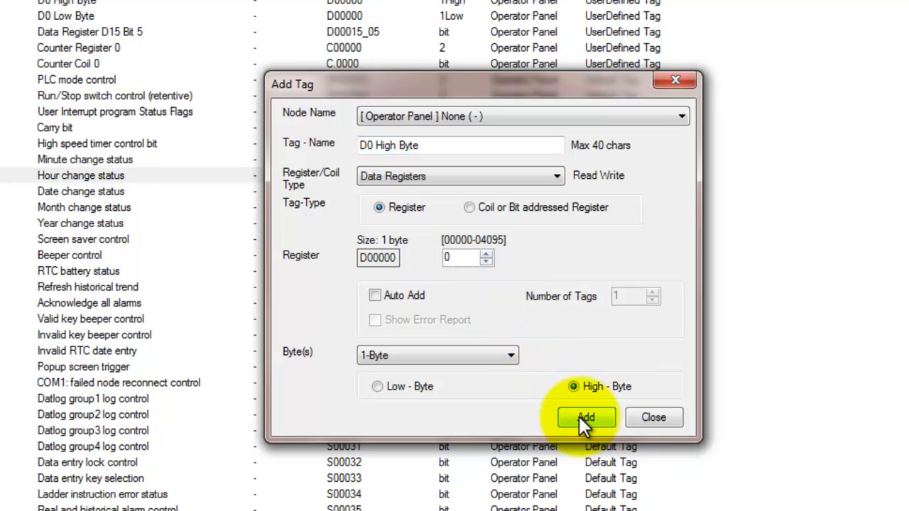
Add a 2-byte (1-word) tag 'D4 Word Register' at register offset 4
{"action": "left_click", "coordinate": [583, 415]}
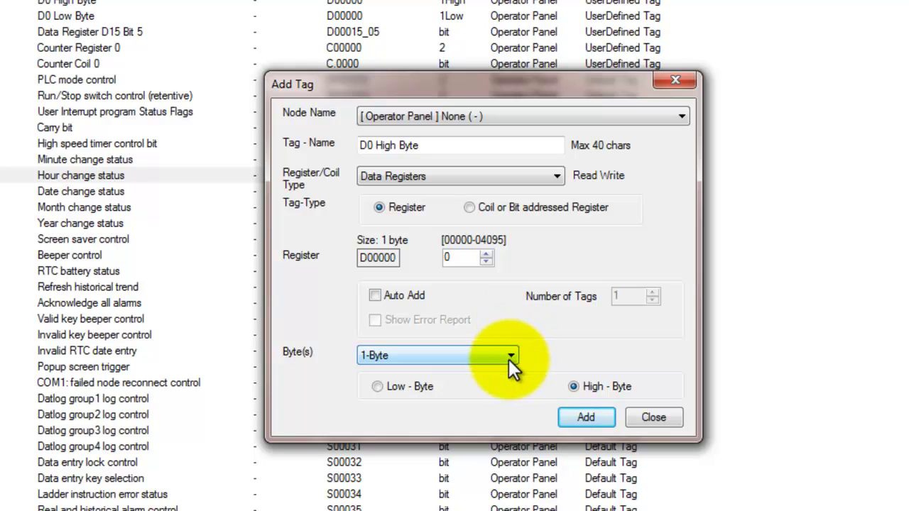
{"action": "left_click", "coordinate": [510, 358]}
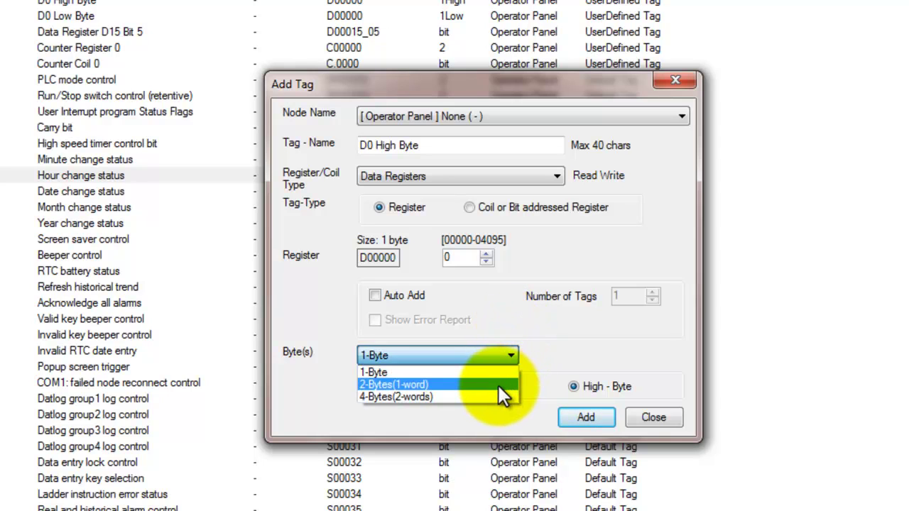
{"action": "left_click", "coordinate": [498, 385]}
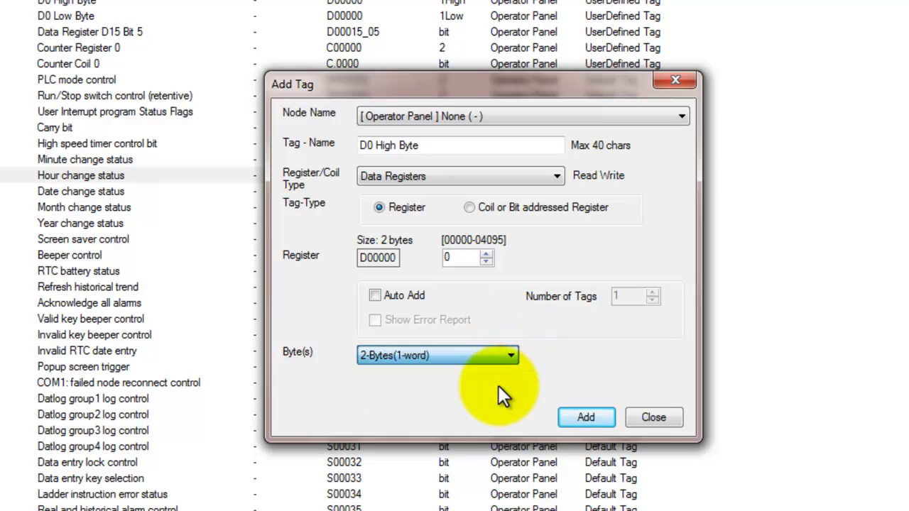
{"action": "double_click", "coordinate": [480, 260]}
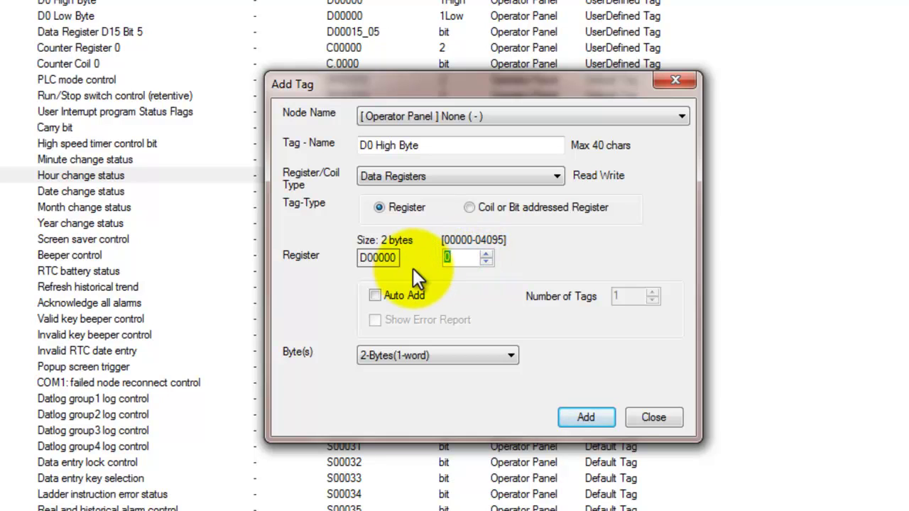
{"action": "type", "text": "4"}
{"action": "left_click", "coordinate": [451, 145]}
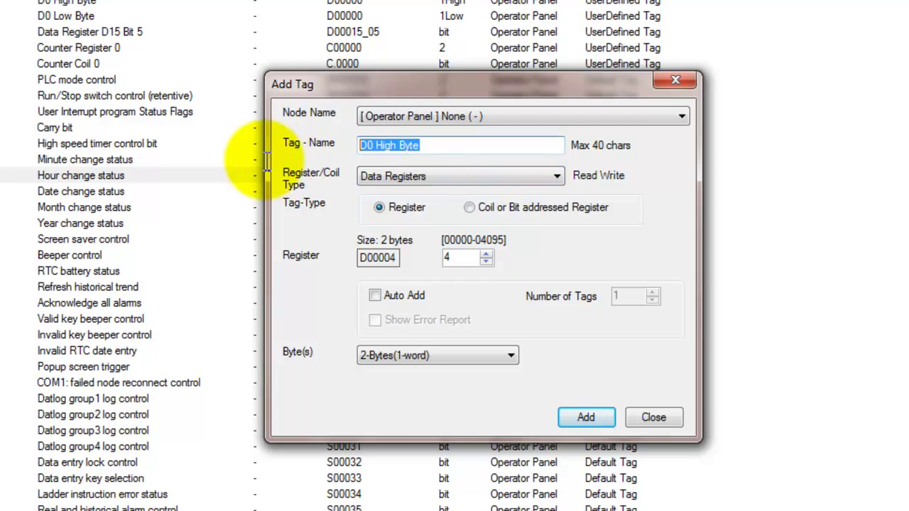
{"action": "type", "text": "D"}
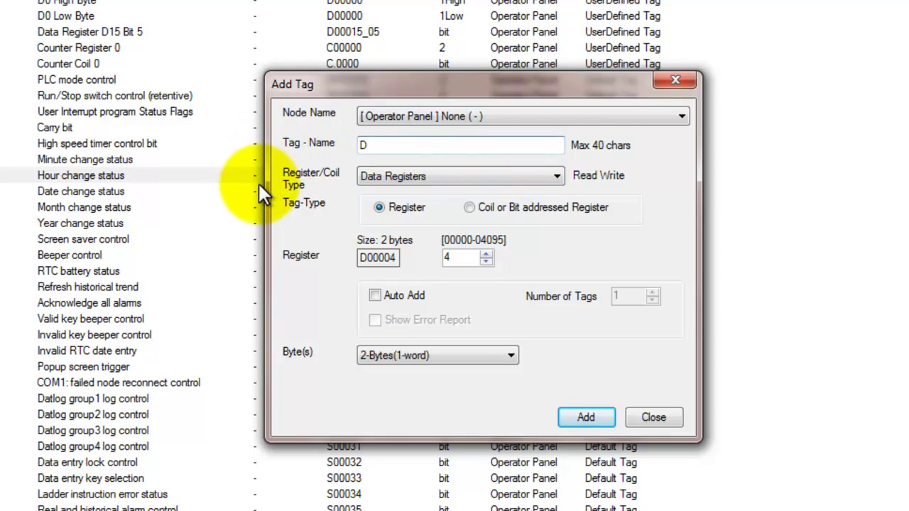
{"action": "type", "text": "4 Word Register"}
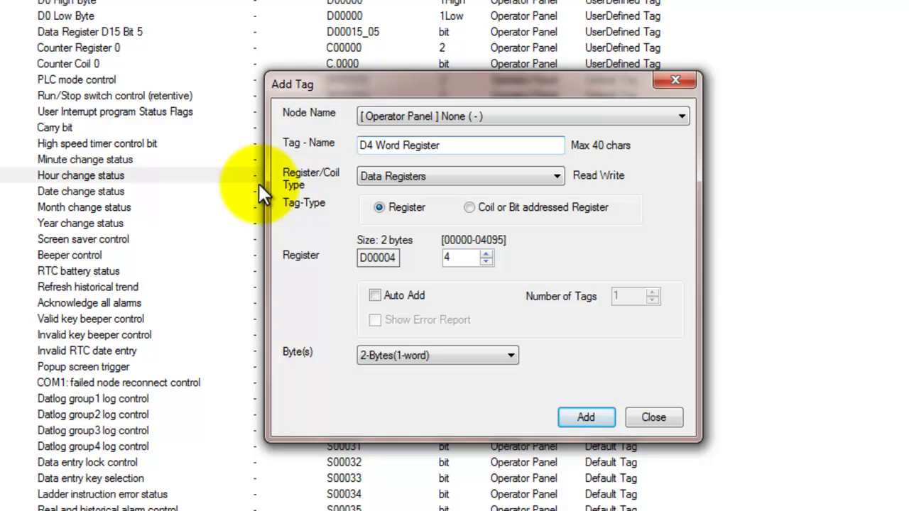
{"action": "left_click", "coordinate": [579, 417]}
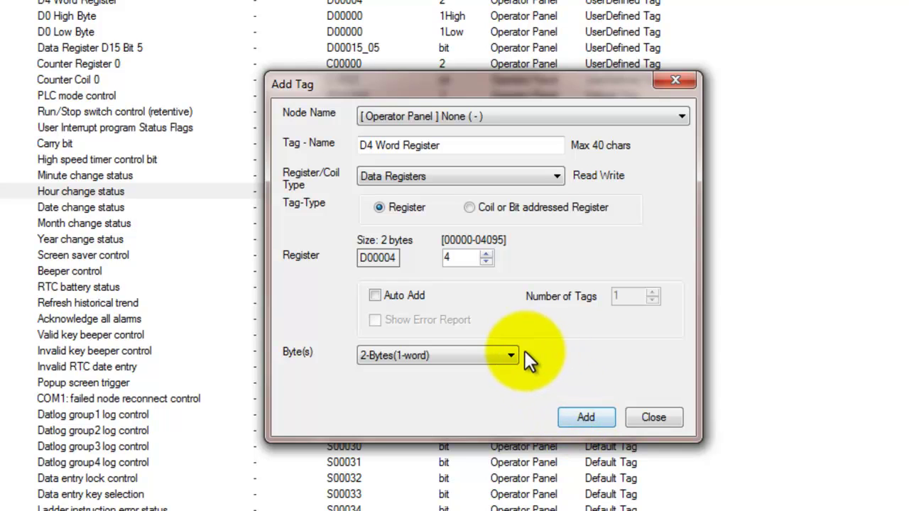
Add a 4-byte (2-word) tag 'D10 Double Word Register' at register offset 10
{"action": "left_click", "coordinate": [509, 357]}
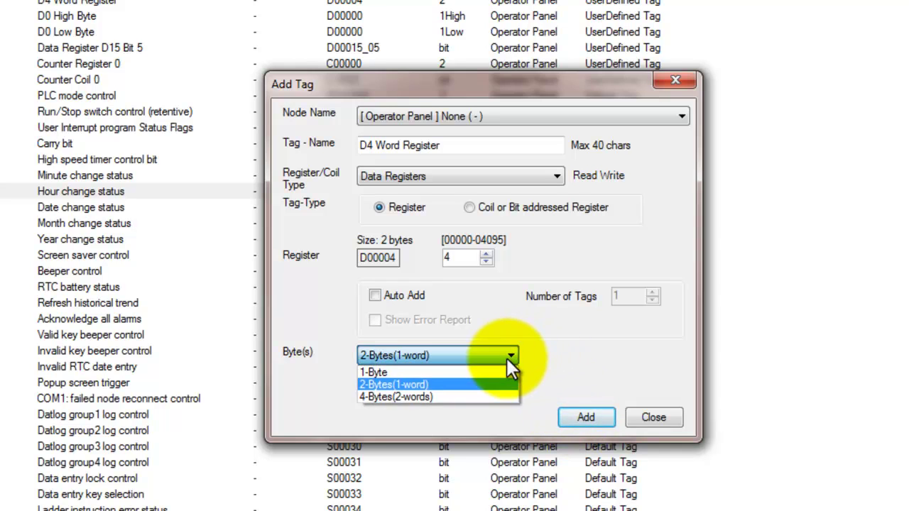
{"action": "left_click", "coordinate": [496, 396]}
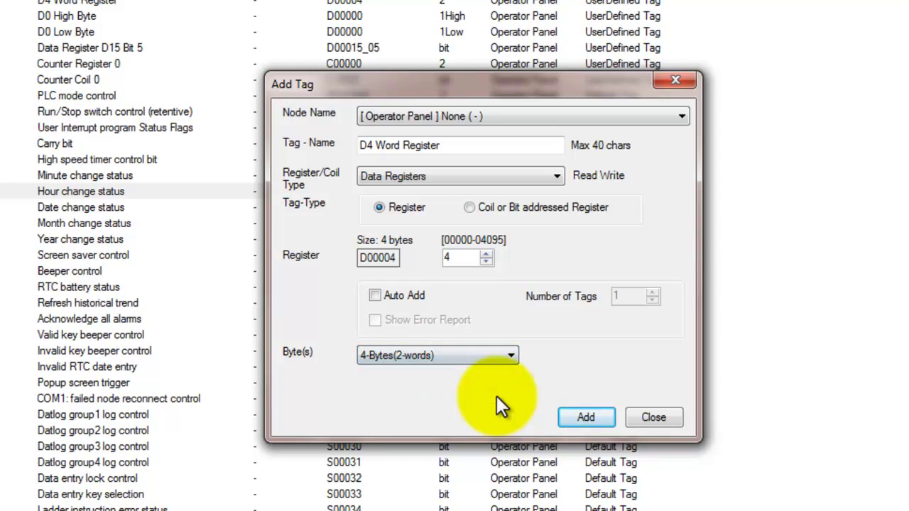
{"action": "double_click", "coordinate": [451, 256]}
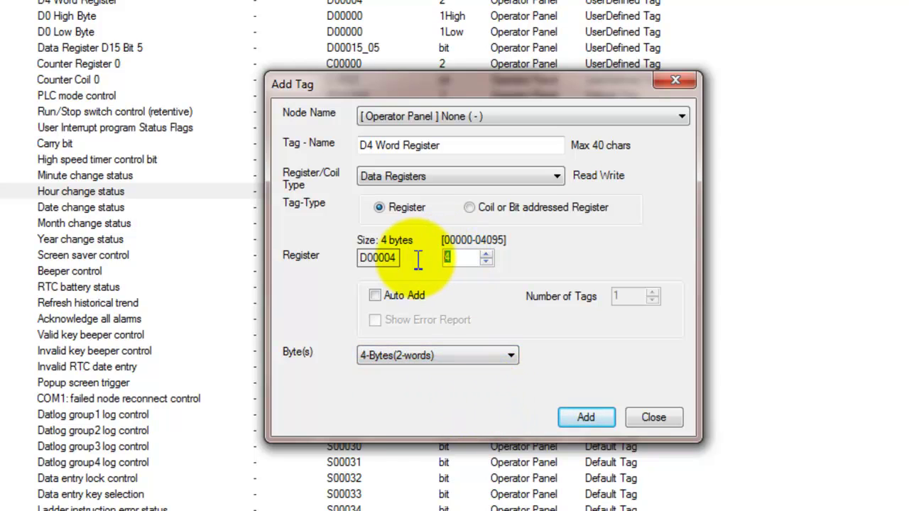
{"action": "type", "text": "10"}
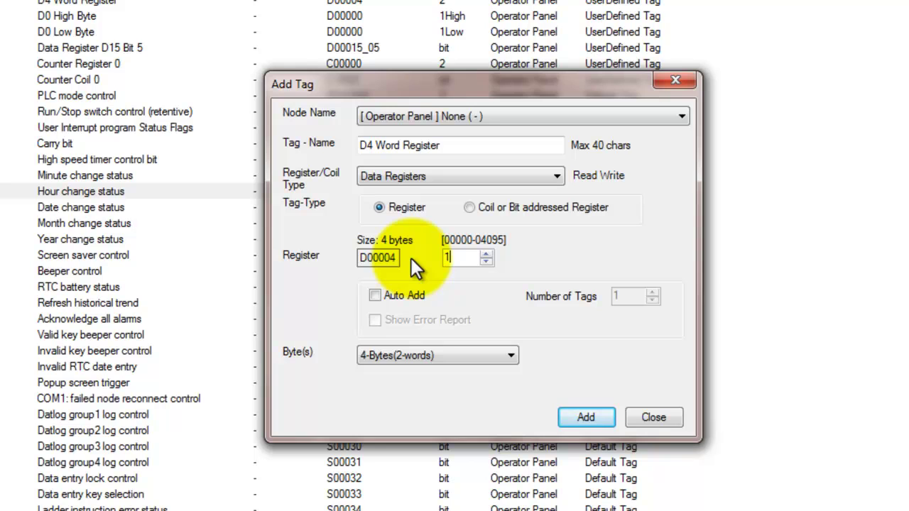
{"action": "left_click", "coordinate": [377, 148]}
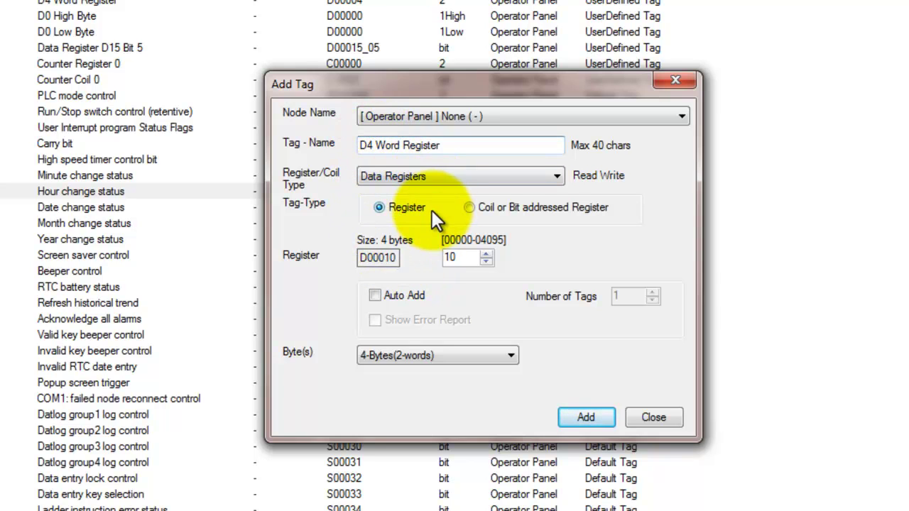
{"action": "key", "text": "BackSpace"}
{"action": "type", "text": "10"}
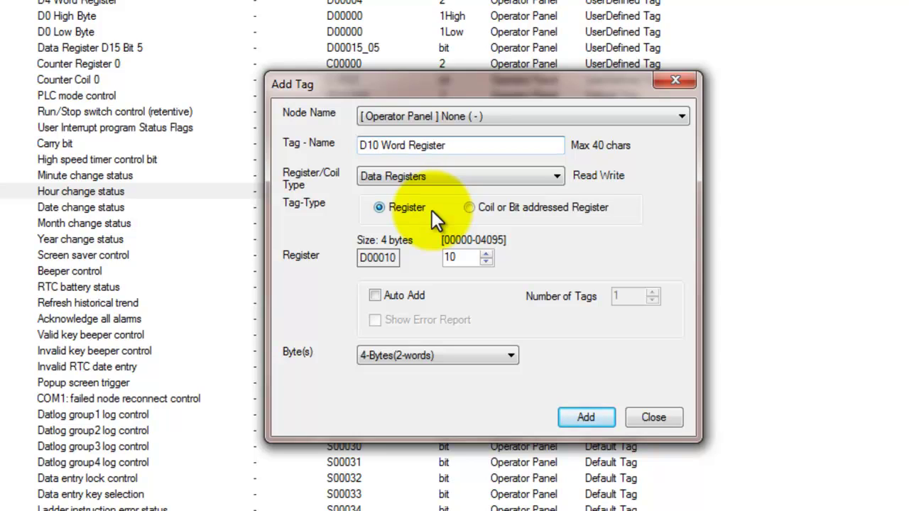
{"action": "type", "text": " Double"}
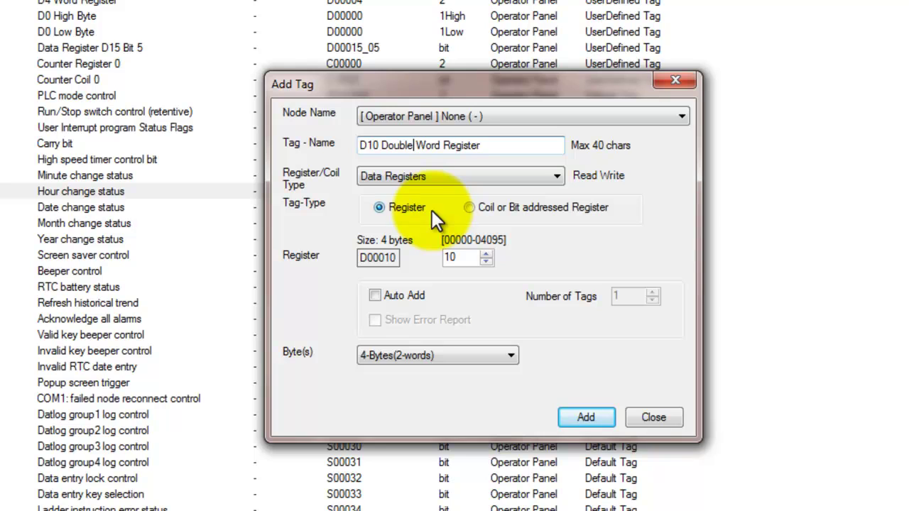
{"action": "left_click", "coordinate": [583, 414]}
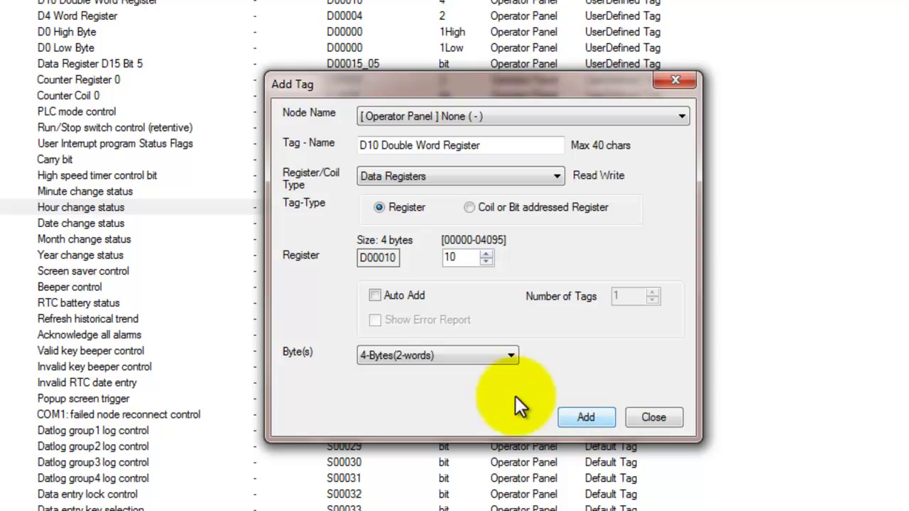
Try Index Register I, J and K types, then settle on Input Coils at X00000
{"action": "left_click", "coordinate": [557, 177]}
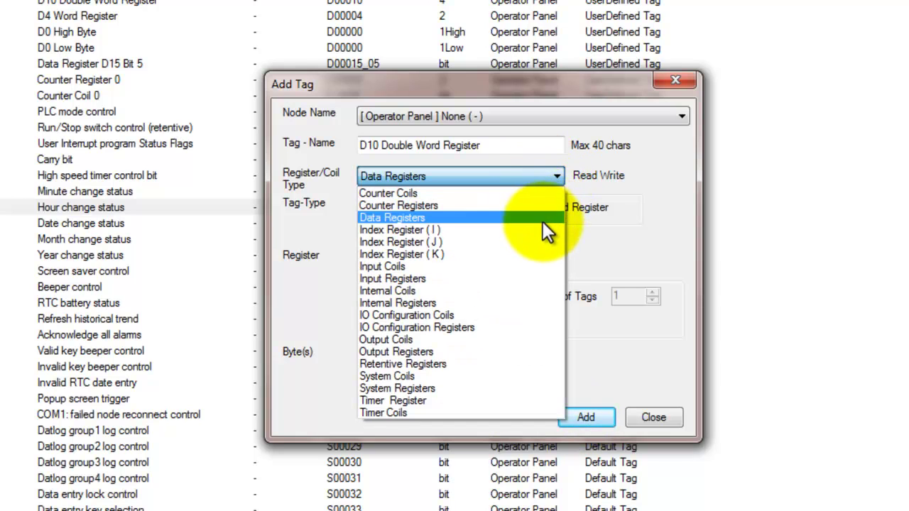
{"action": "left_click", "coordinate": [542, 229]}
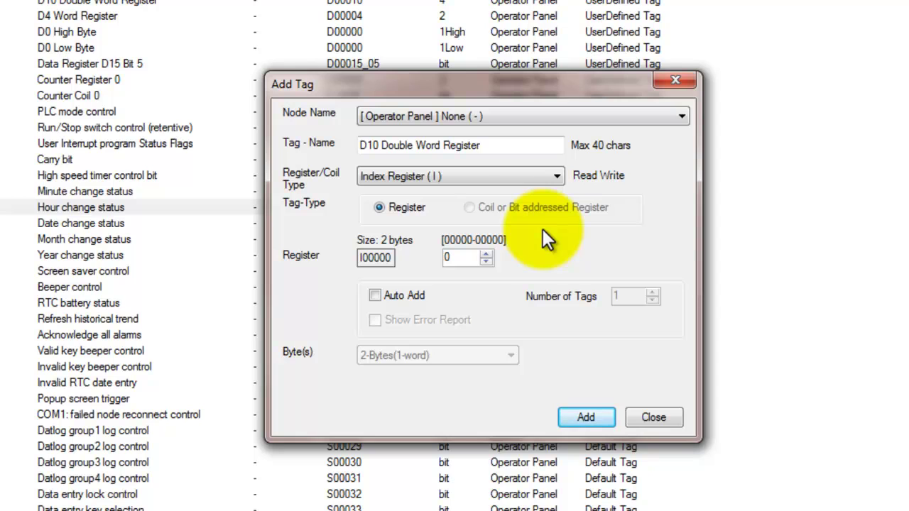
{"action": "left_click", "coordinate": [557, 176]}
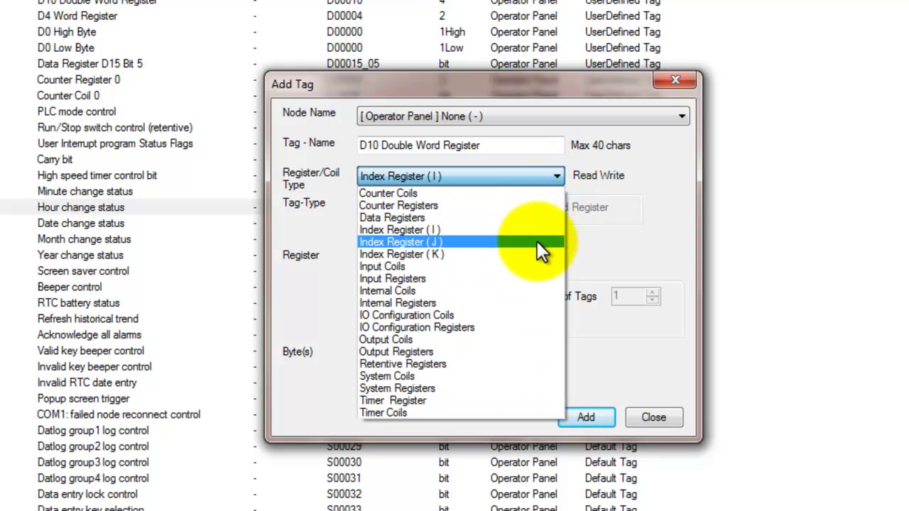
{"action": "left_click", "coordinate": [537, 242]}
{"action": "left_click", "coordinate": [559, 177]}
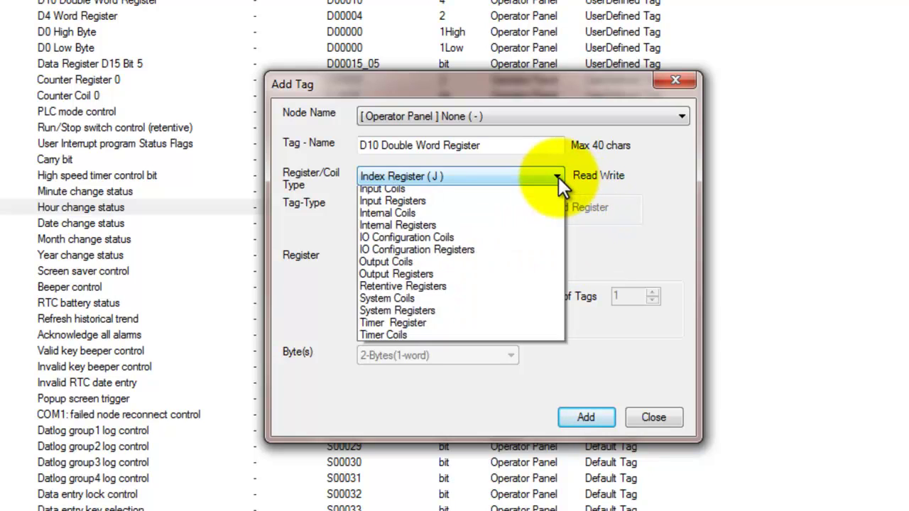
{"action": "left_click", "coordinate": [520, 253]}
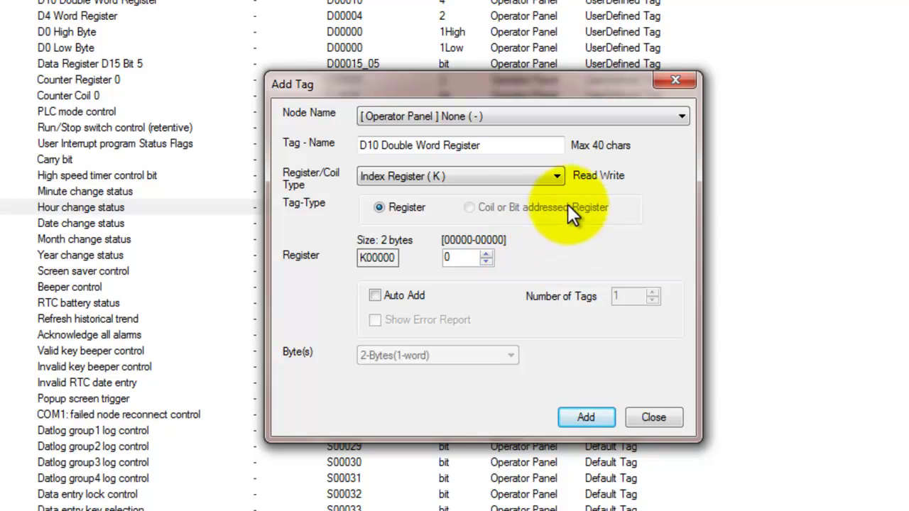
{"action": "left_click", "coordinate": [560, 180]}
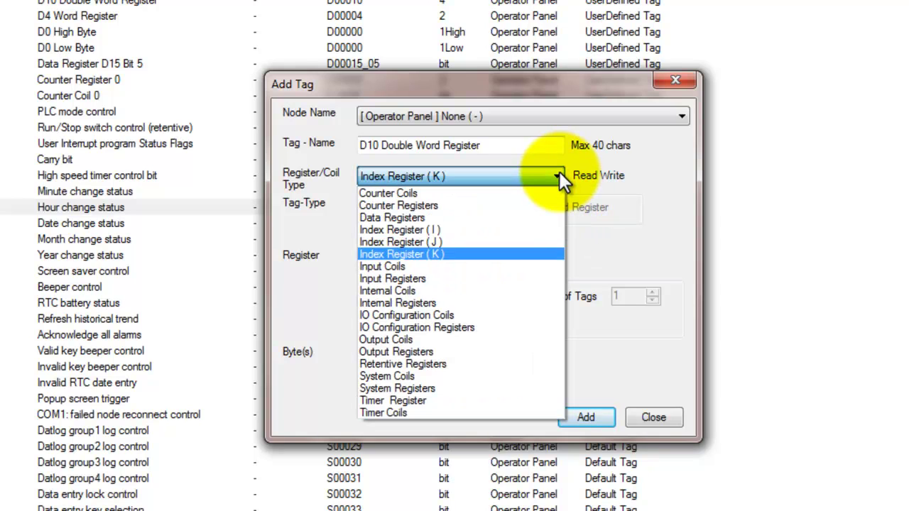
{"action": "left_click", "coordinate": [514, 267]}
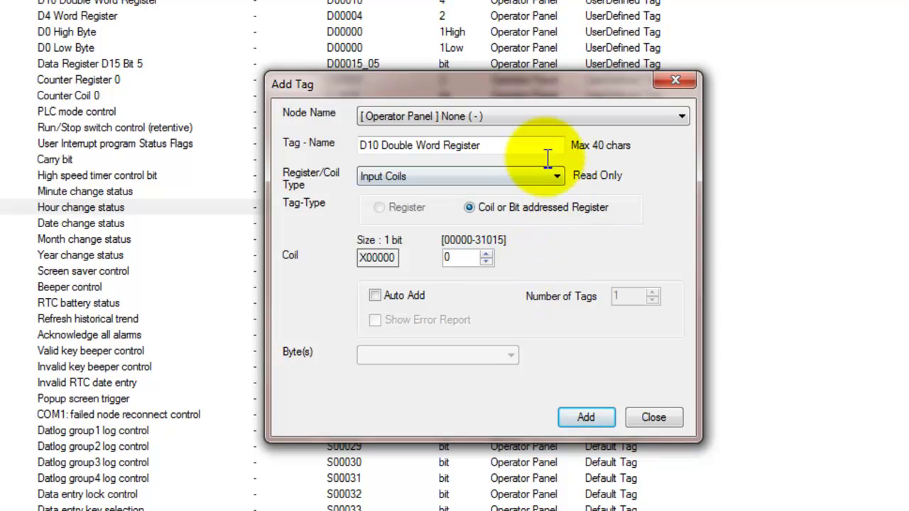
Rename the input coil tag 'E-Stop' and add it
{"action": "left_click_drag", "start_coordinate": [509, 151], "coordinate": [304, 171]}
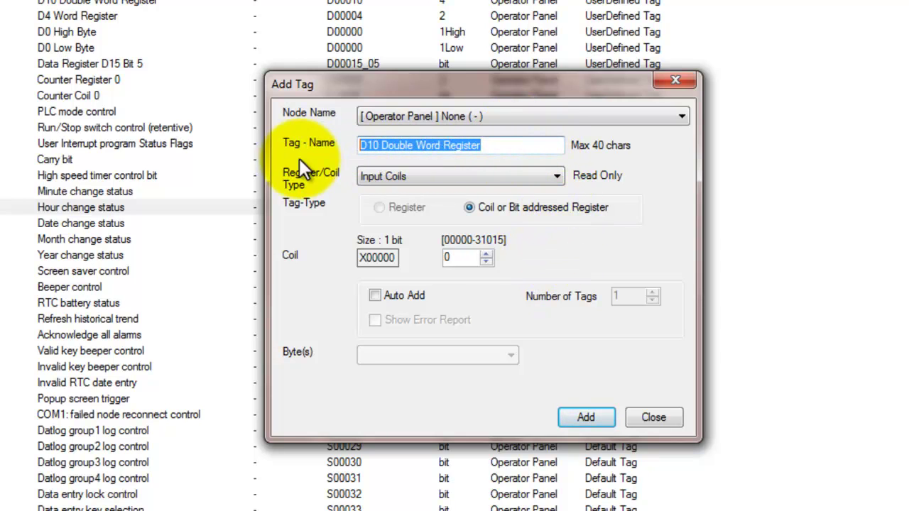
{"action": "type", "text": "E"}
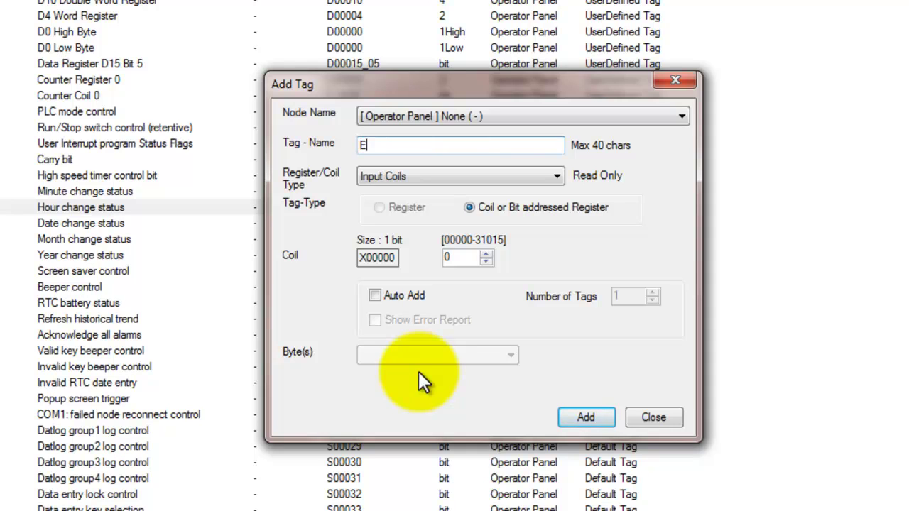
{"action": "type", "text": "-Stop"}
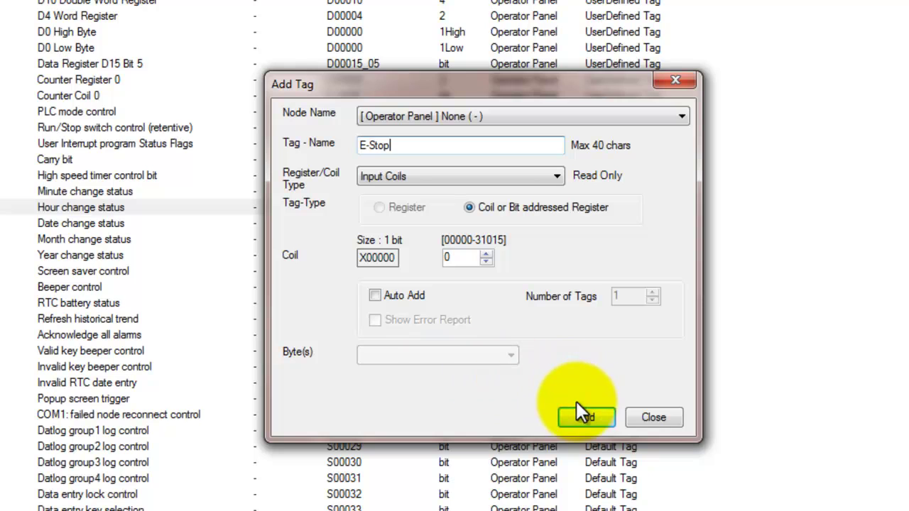
{"action": "left_click", "coordinate": [583, 420]}
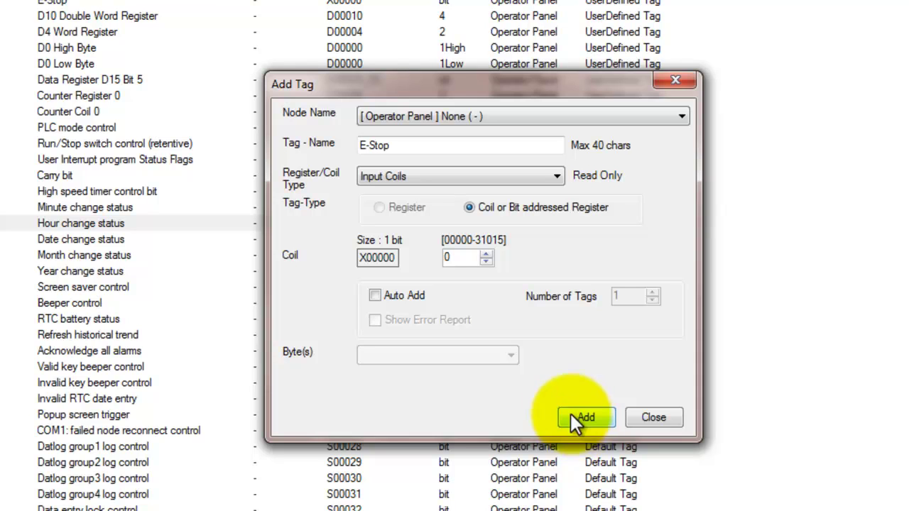
Switch to Input Registers, name the tag 'Slot 1 Expansion', and add it
{"action": "left_click", "coordinate": [556, 179]}
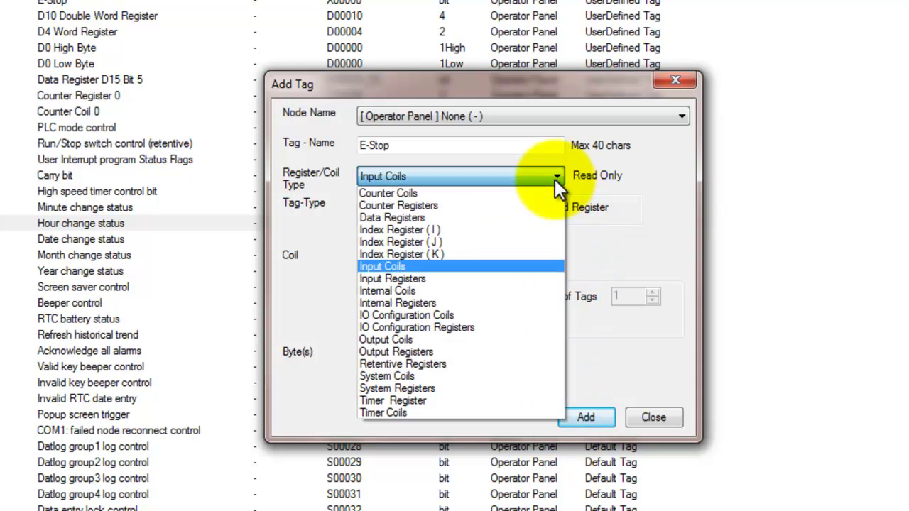
{"action": "left_click", "coordinate": [534, 280]}
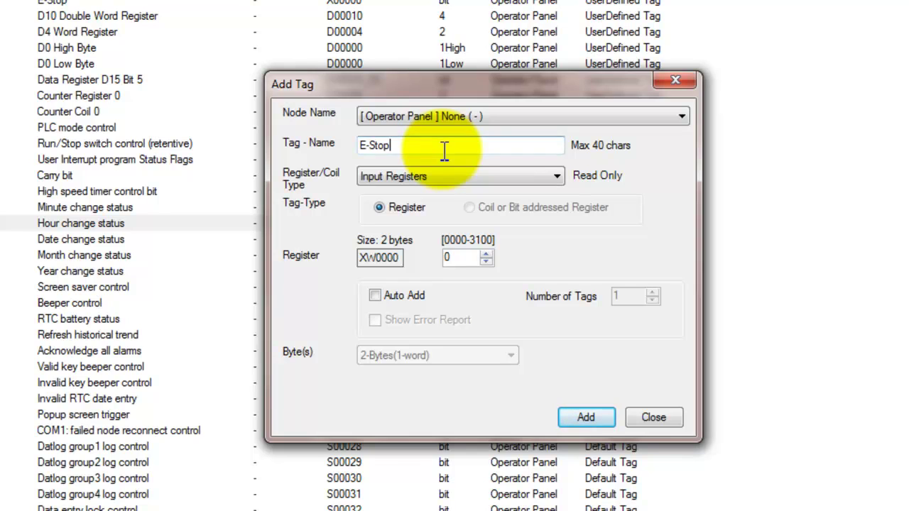
{"action": "left_click_drag", "start_coordinate": [444, 151], "coordinate": [294, 145]}
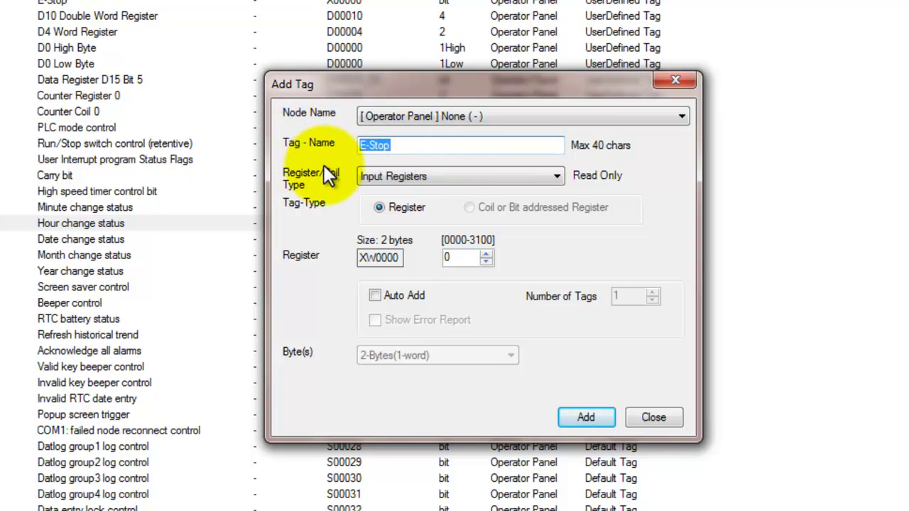
{"action": "type", "text": "Stot"}
{"action": "key", "text": "BackSpace"}
{"action": "key", "text": "BackSpace"}
{"action": "key", "text": "BackSpace"}
{"action": "key", "text": "BackSpace"}
{"action": "type", "text": "Slot 1 Expansion"}
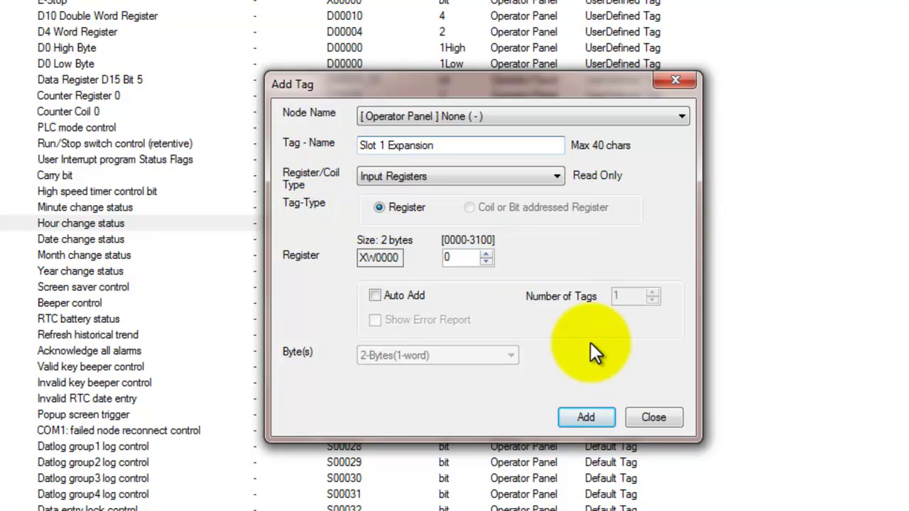
{"action": "left_click", "coordinate": [595, 416]}
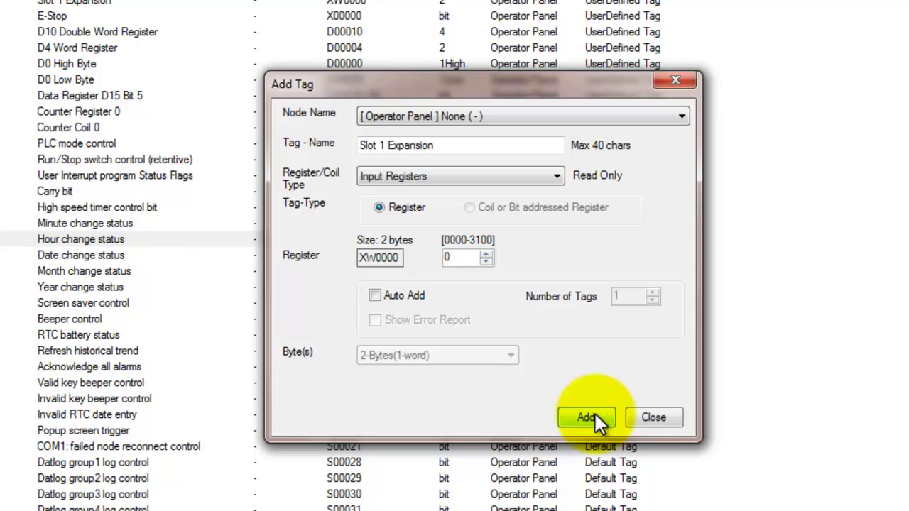
Switch to Internal Coils, name the tag 'User Turn On/Off Pump 1', and add it
{"action": "left_click", "coordinate": [550, 178]}
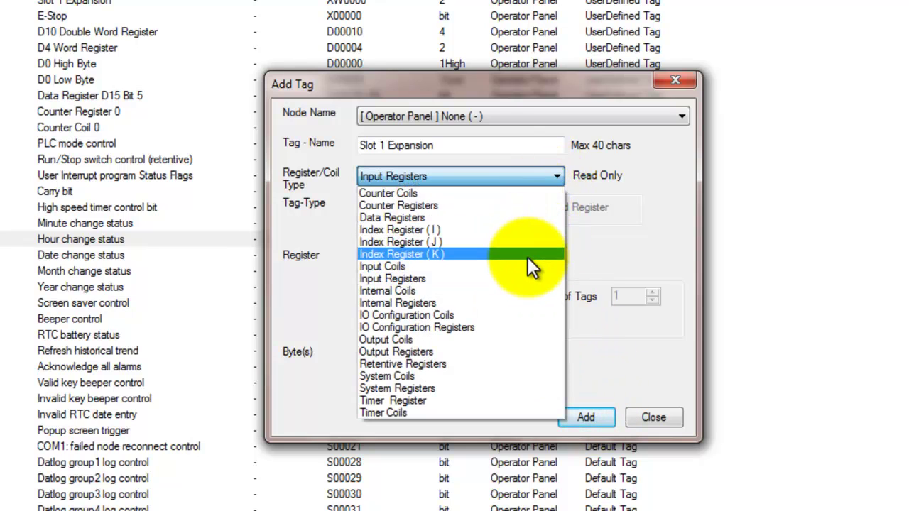
{"action": "left_click", "coordinate": [518, 290]}
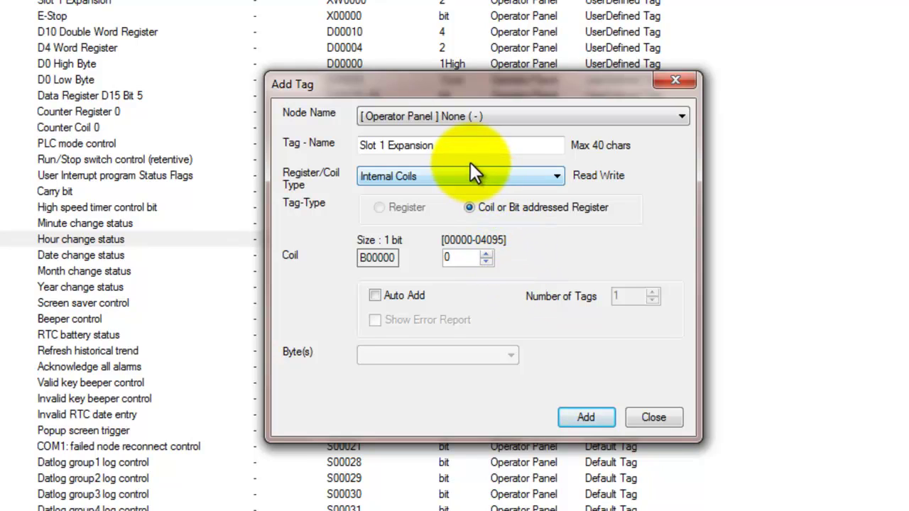
{"action": "left_click_drag", "start_coordinate": [467, 144], "coordinate": [312, 160]}
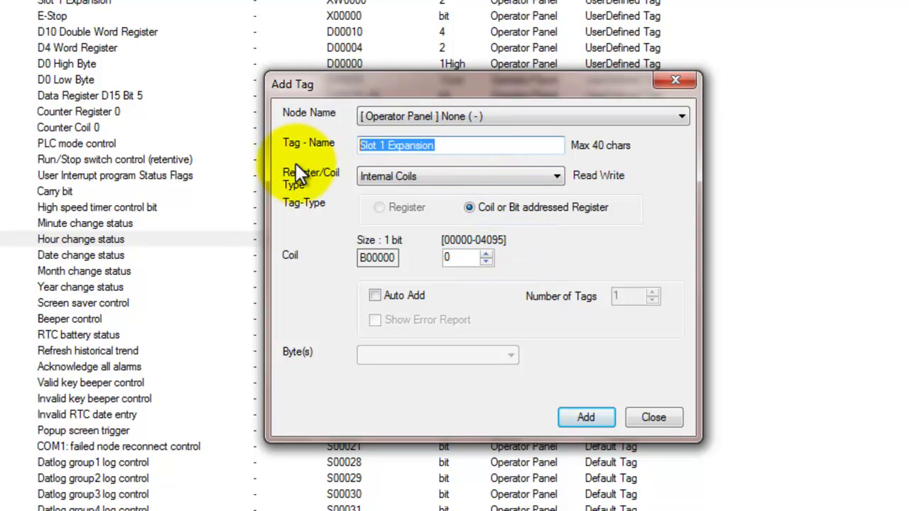
{"action": "type", "text": "User Tu"}
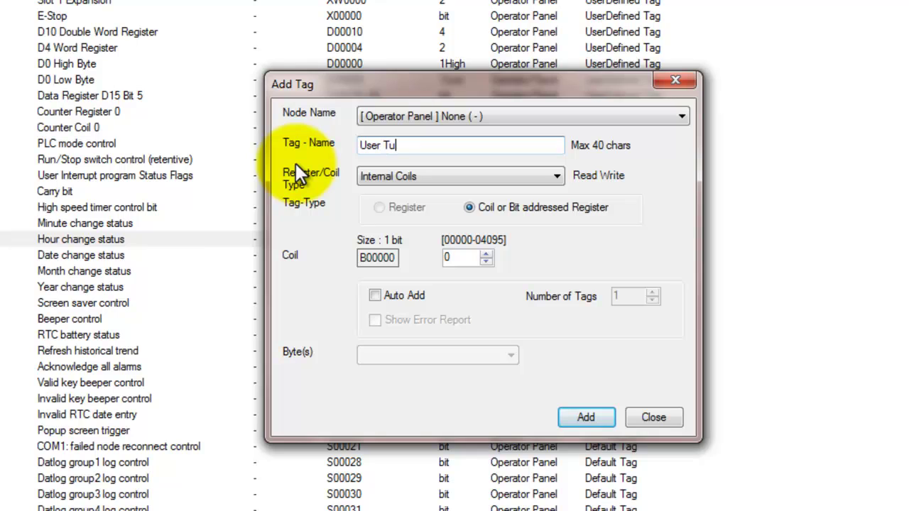
{"action": "type", "text": "rn On"}
{"action": "type", "text": " Pump"}
{"action": "key", "text": "BackSpace"}
{"action": "key", "text": "BackSpace"}
{"action": "key", "text": "BackSpace"}
{"action": "key", "text": "BackSpace"}
{"action": "type", "text": "n/Off Pump "}
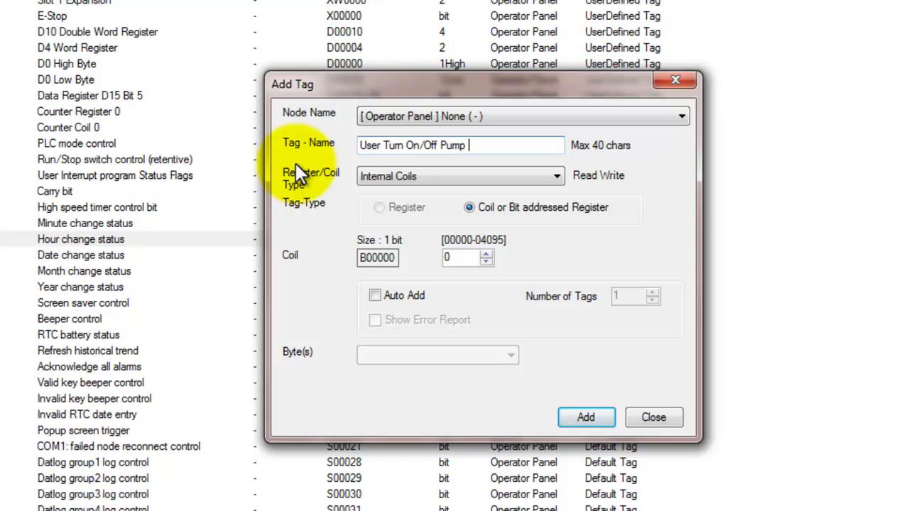
{"action": "type", "text": "1"}
{"action": "left_click", "coordinate": [583, 418]}
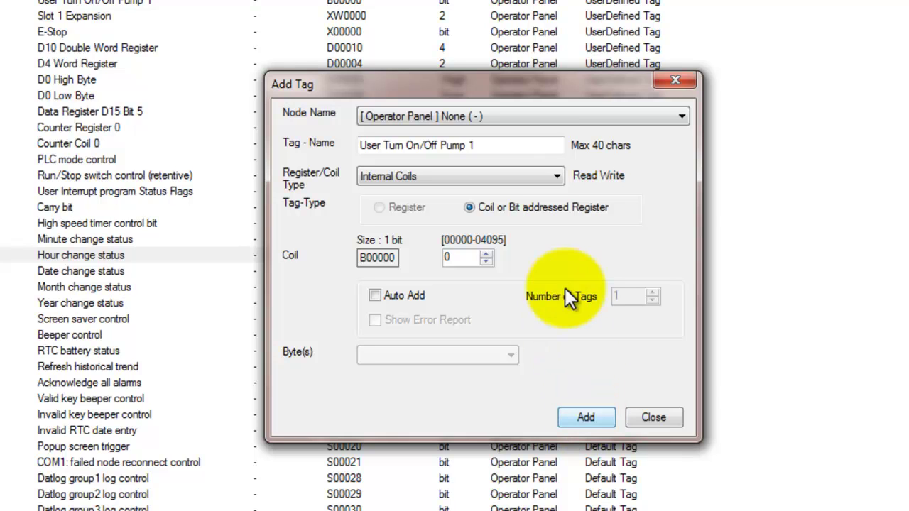
Add an Internal Registers tag named 'B bits B0-B15' at BW0000 to the tag list
{"action": "left_click", "coordinate": [541, 178]}
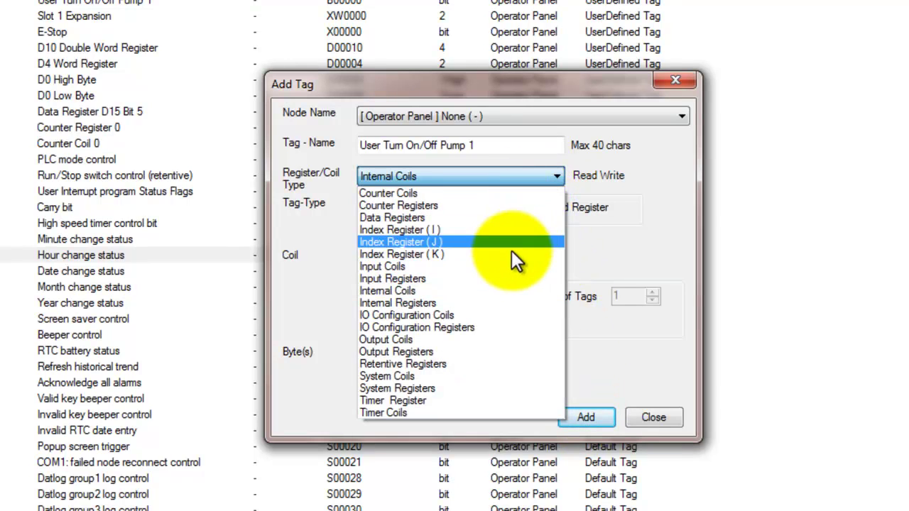
{"action": "left_click", "coordinate": [507, 305]}
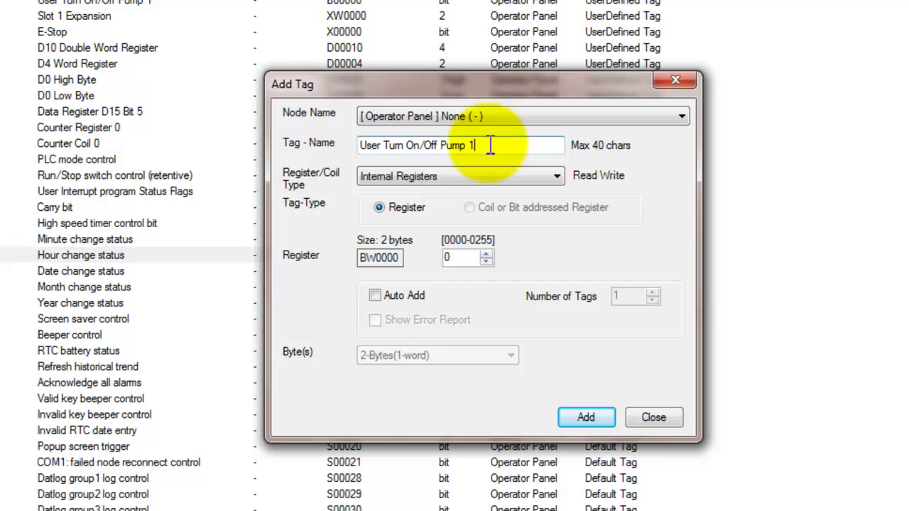
{"action": "left_click_drag", "start_coordinate": [493, 143], "coordinate": [284, 144]}
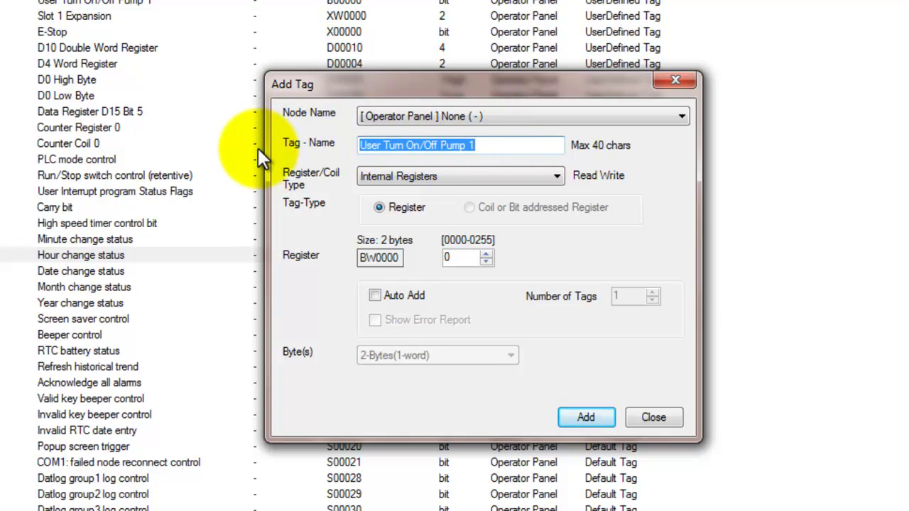
{"action": "type", "text": "B b"}
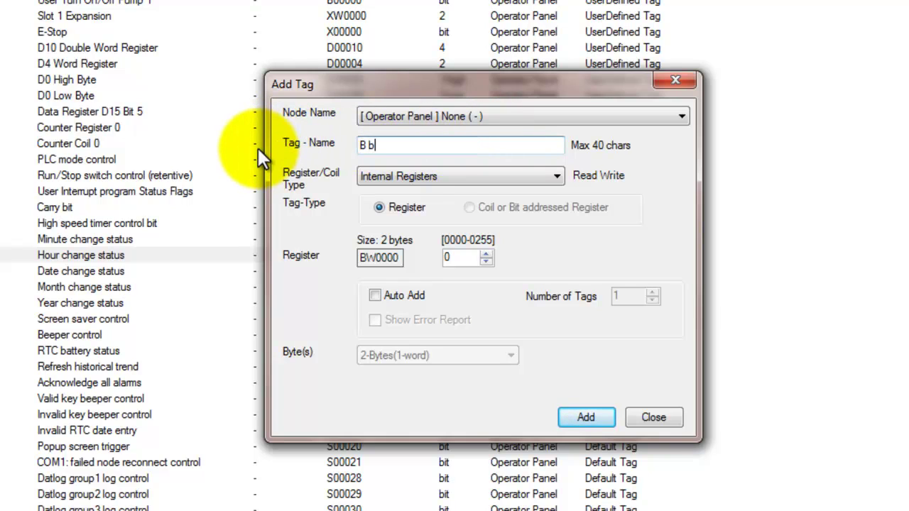
{"action": "type", "text": "its B0-B15"}
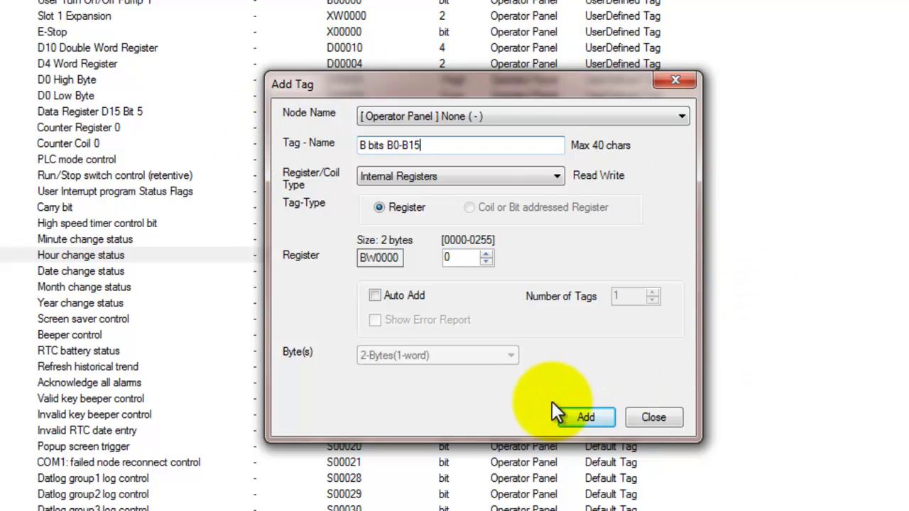
{"action": "left_click", "coordinate": [568, 416]}
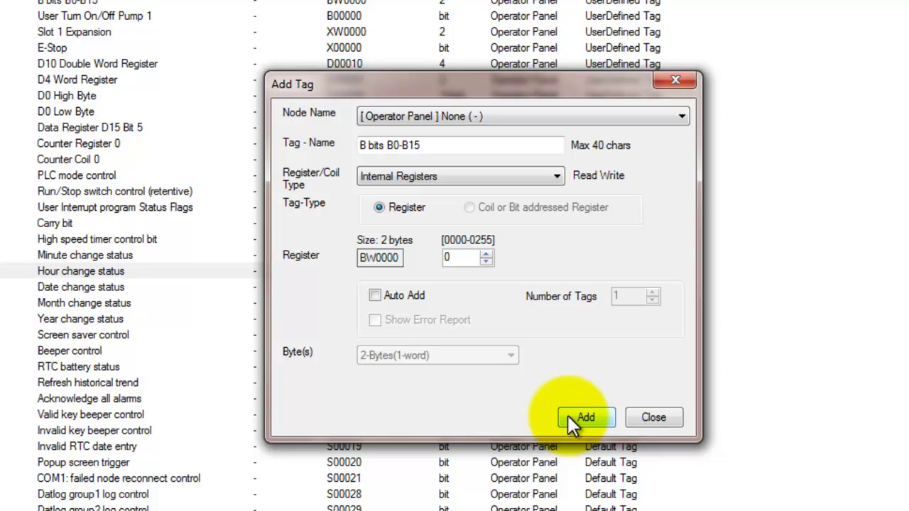
Try IO Configuration Coils and IO Configuration Registers, then settle on Output Coils at Y00000
{"action": "left_click", "coordinate": [555, 181]}
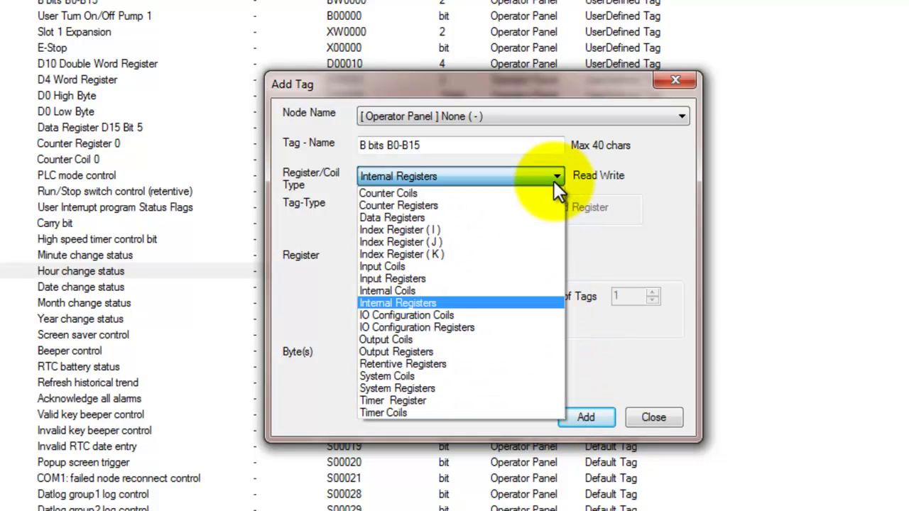
{"action": "left_click", "coordinate": [530, 315]}
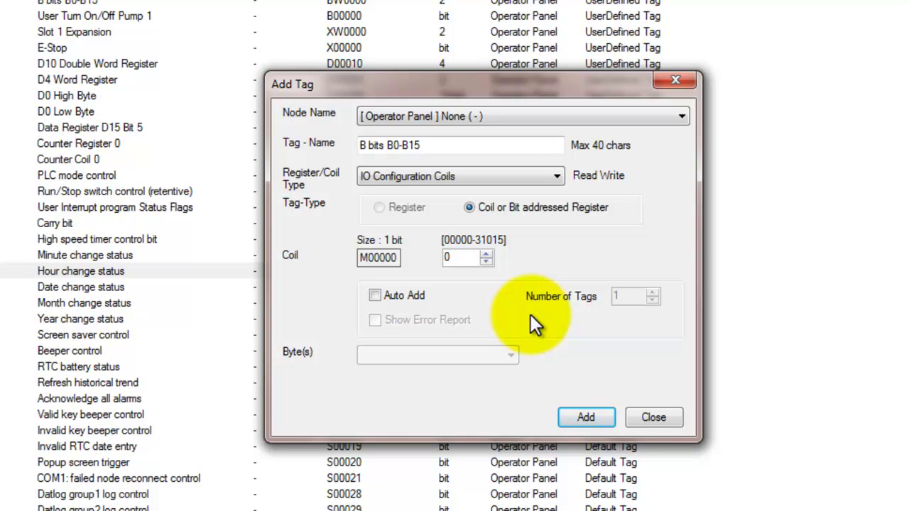
{"action": "left_click", "coordinate": [558, 178]}
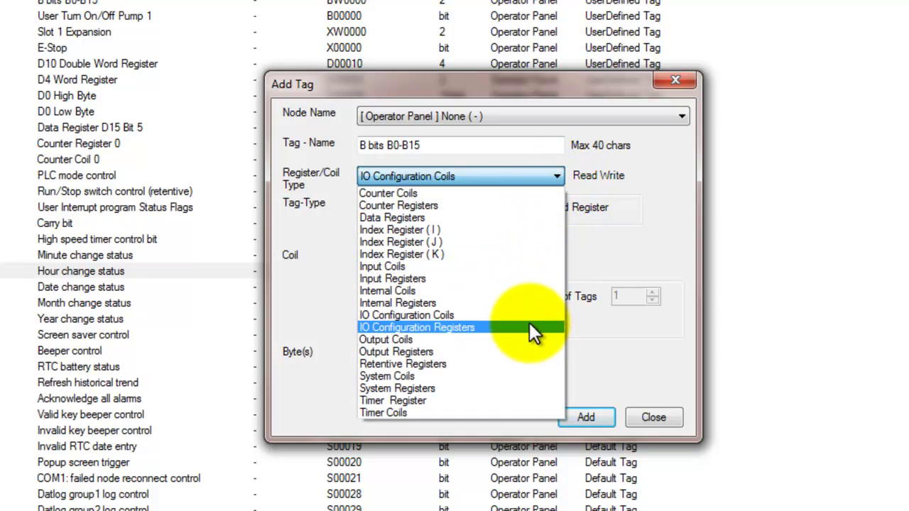
{"action": "left_click", "coordinate": [534, 328]}
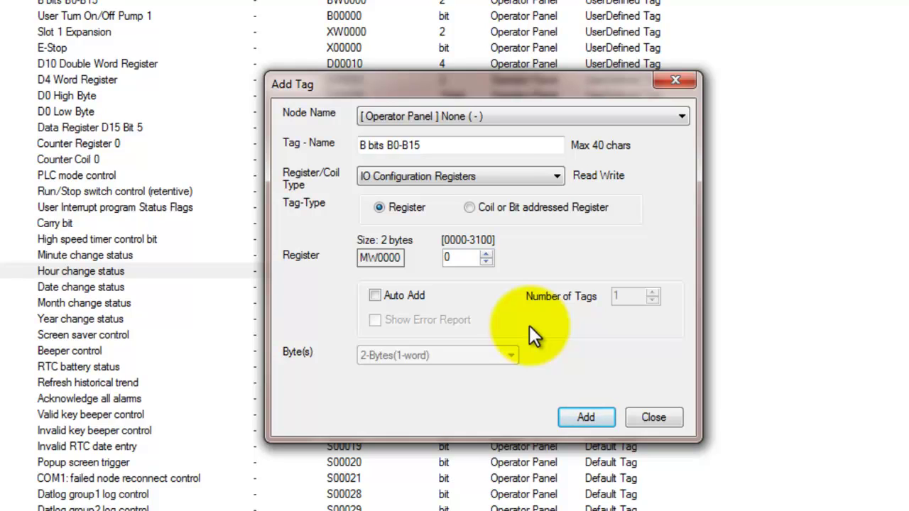
{"action": "left_click", "coordinate": [557, 177]}
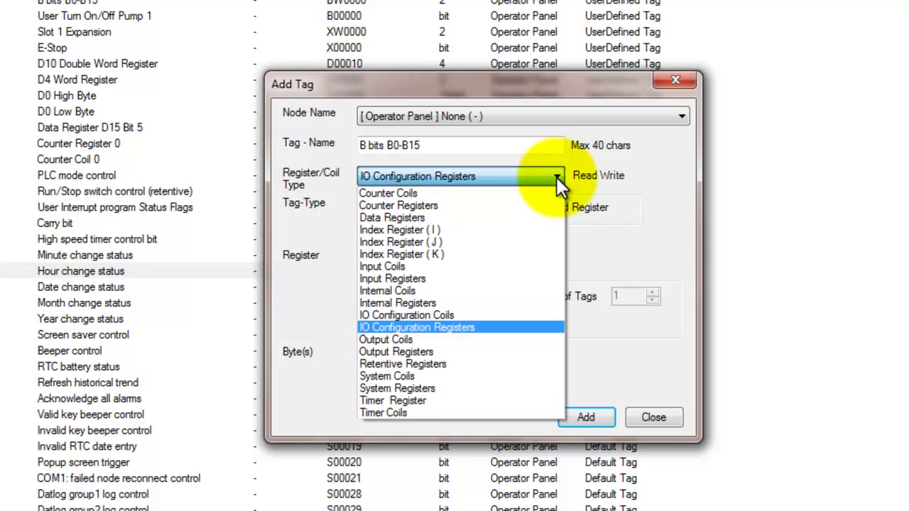
{"action": "left_click", "coordinate": [528, 339]}
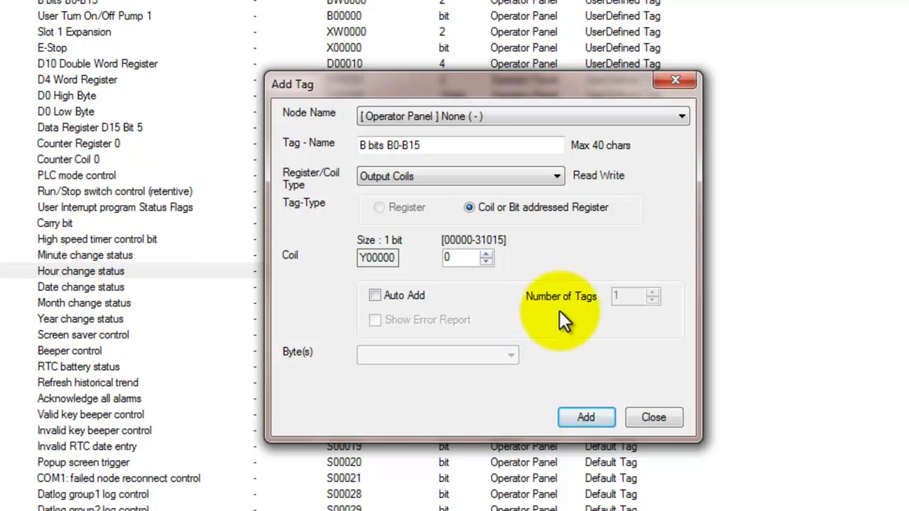
Cycle the tag type through Output Registers and Retentive Registers, ending on System Coils at S00000
{"action": "left_click", "coordinate": [556, 177]}
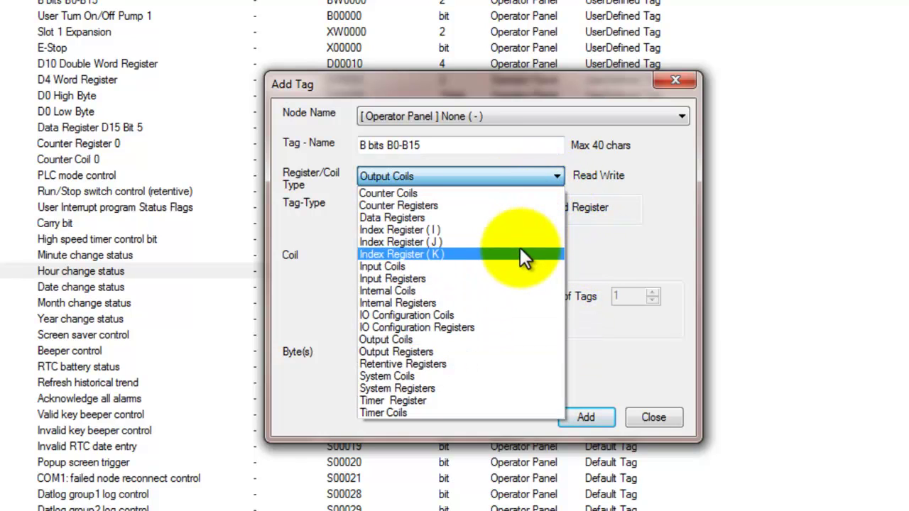
{"action": "left_click", "coordinate": [492, 352]}
{"action": "left_click", "coordinate": [492, 351]}
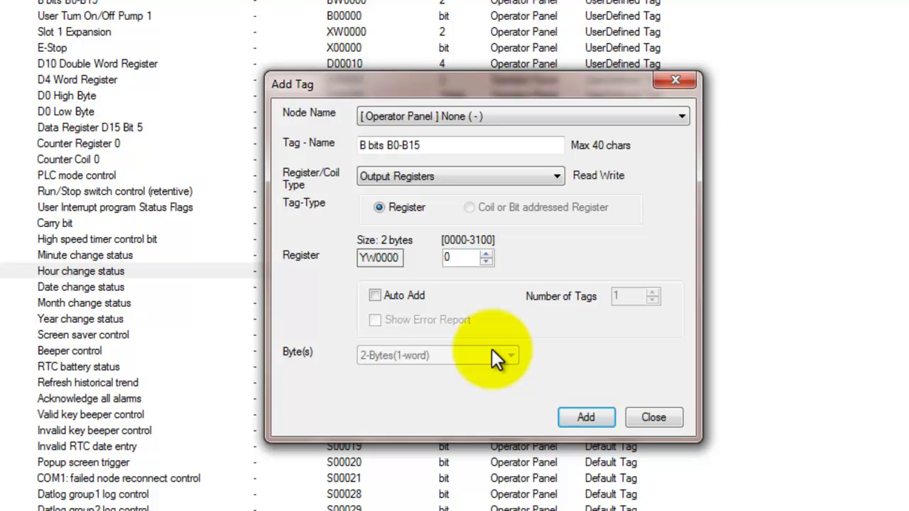
{"action": "left_click", "coordinate": [558, 178]}
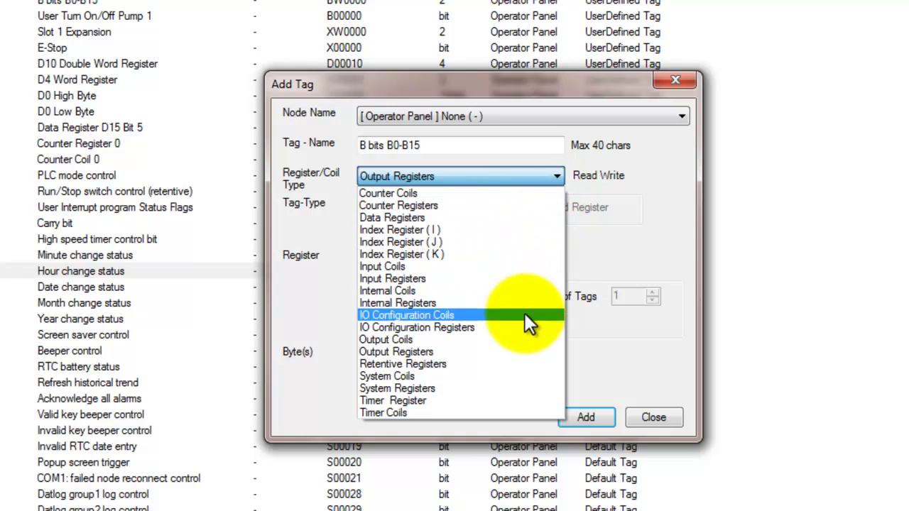
{"action": "left_click", "coordinate": [516, 363]}
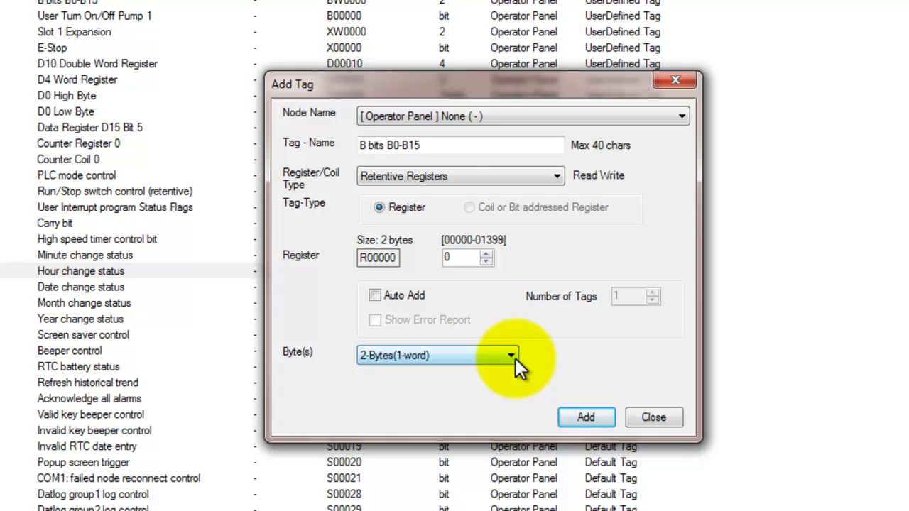
{"action": "left_click", "coordinate": [559, 177]}
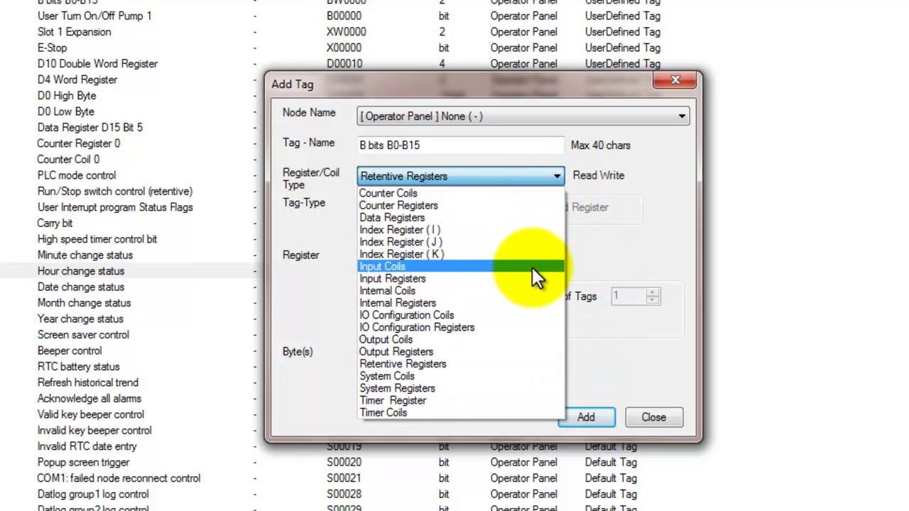
{"action": "left_click", "coordinate": [508, 375]}
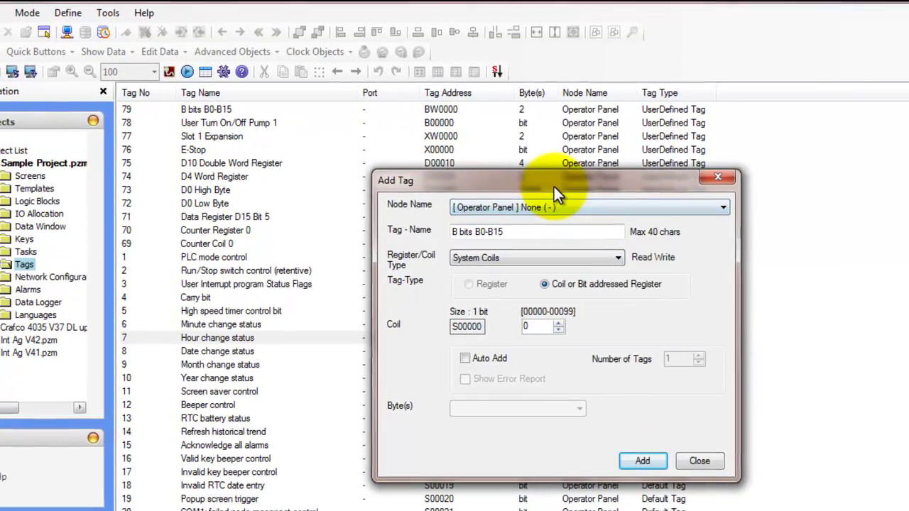
Move the Add Tag dialog up and switch the type from System Registers to Timer Register (T00000, 2 bytes)
{"action": "left_click_drag", "start_coordinate": [554, 186], "coordinate": [460, 9]}
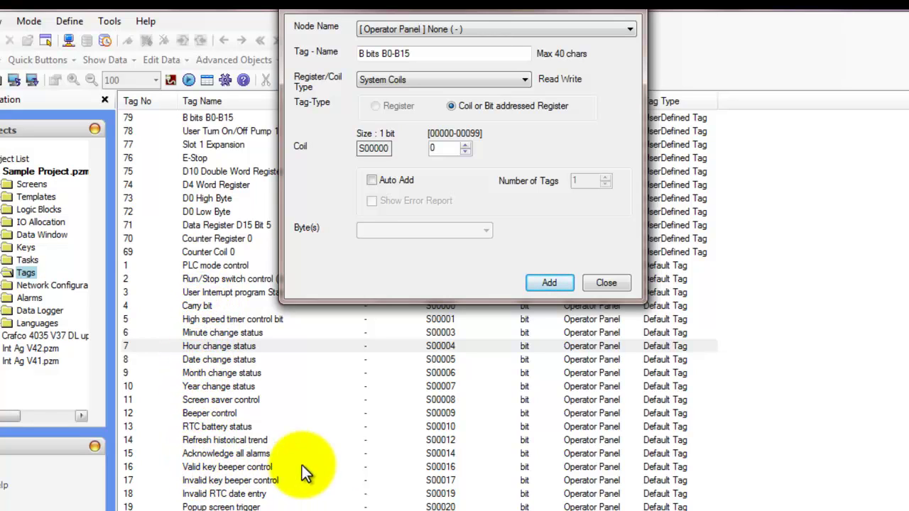
{"action": "left_click", "coordinate": [527, 81]}
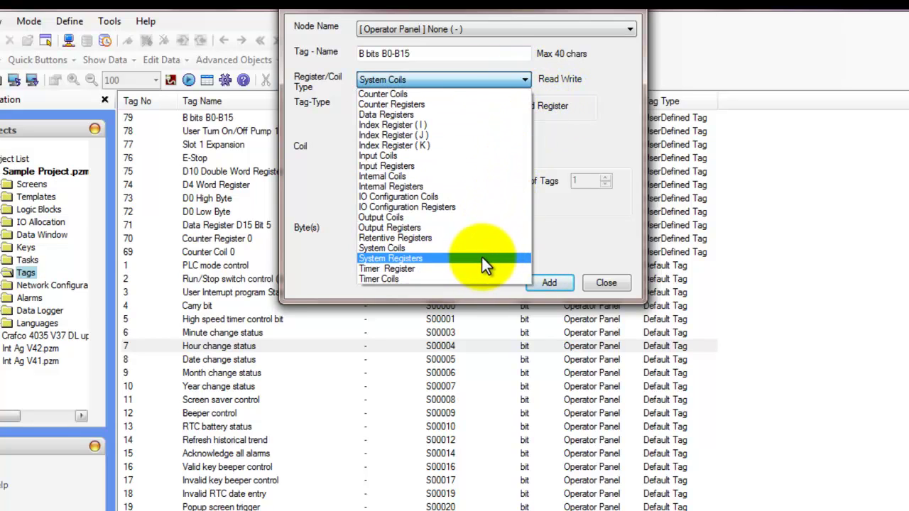
{"action": "left_click", "coordinate": [482, 258]}
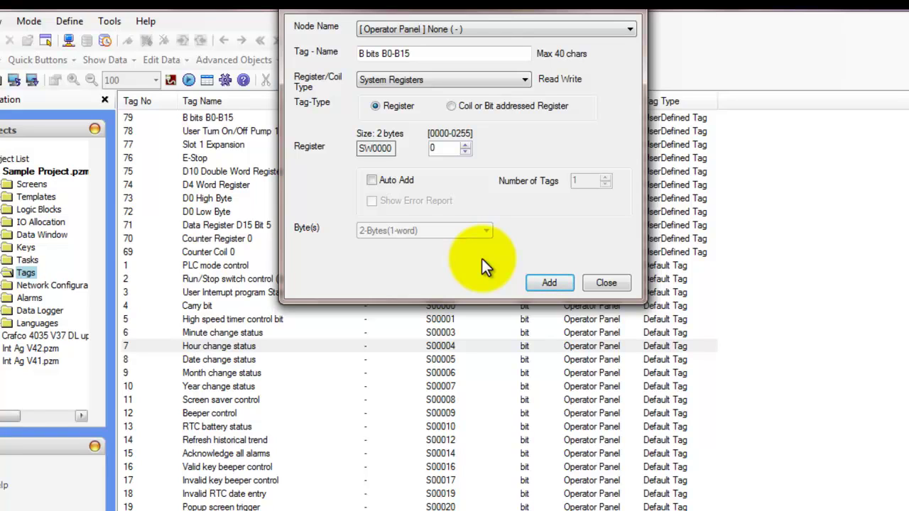
{"action": "left_click", "coordinate": [526, 80]}
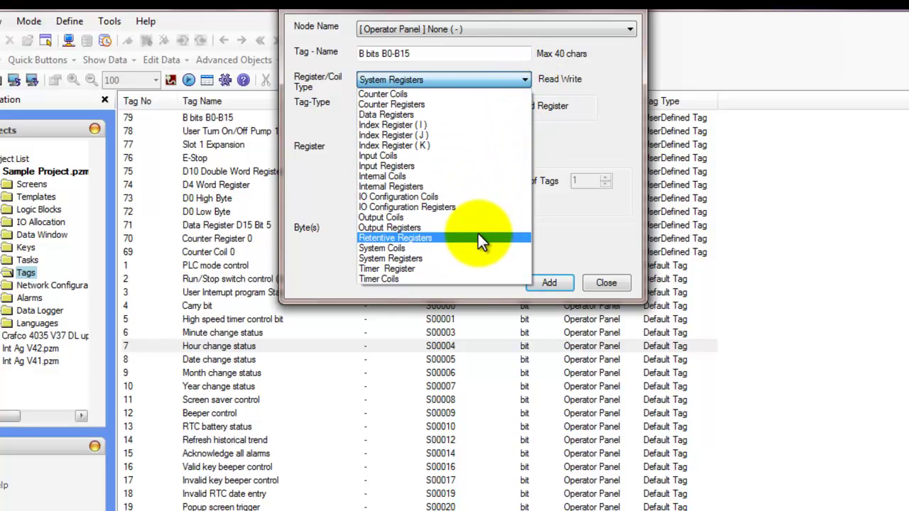
{"action": "left_click", "coordinate": [469, 270]}
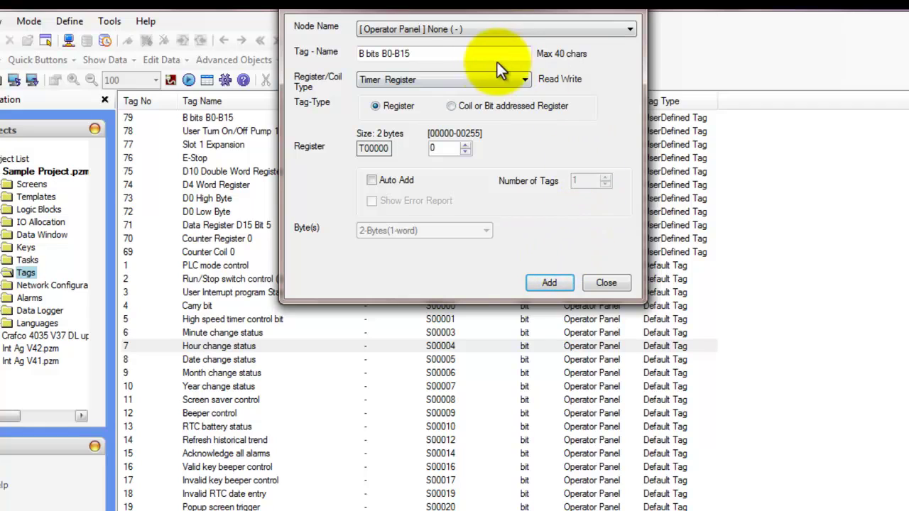
Rename the timer tag to 'T0 is 10mS time base' and add it as tag 80
{"action": "left_click_drag", "start_coordinate": [402, 56], "coordinate": [254, 53]}
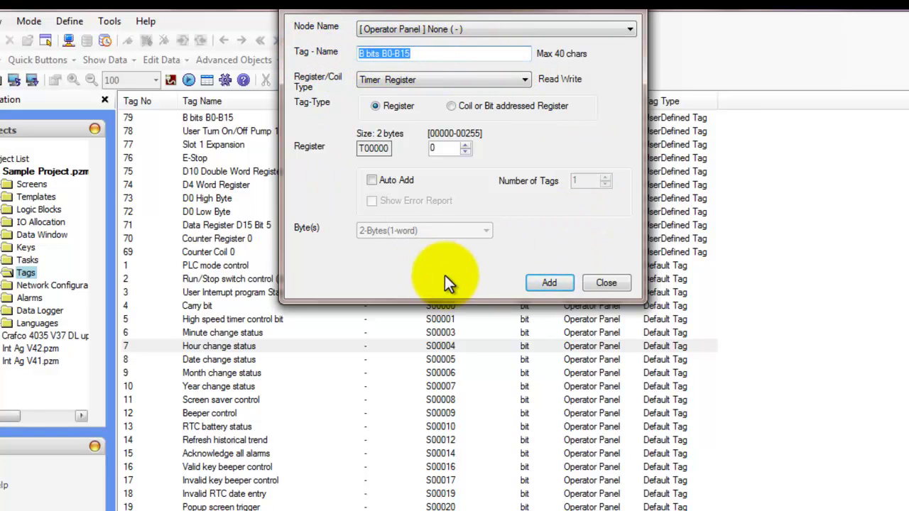
{"action": "type", "text": "T0 "}
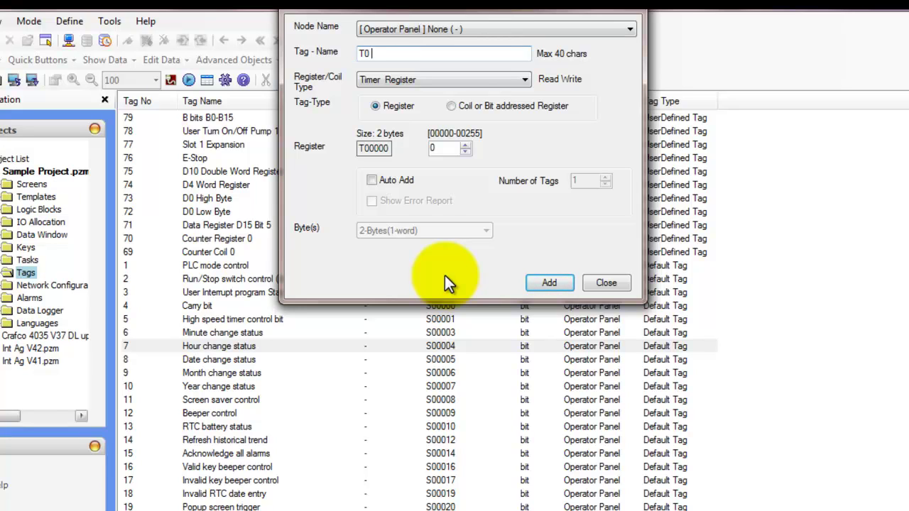
{"action": "type", "text": "is 10mS time base"}
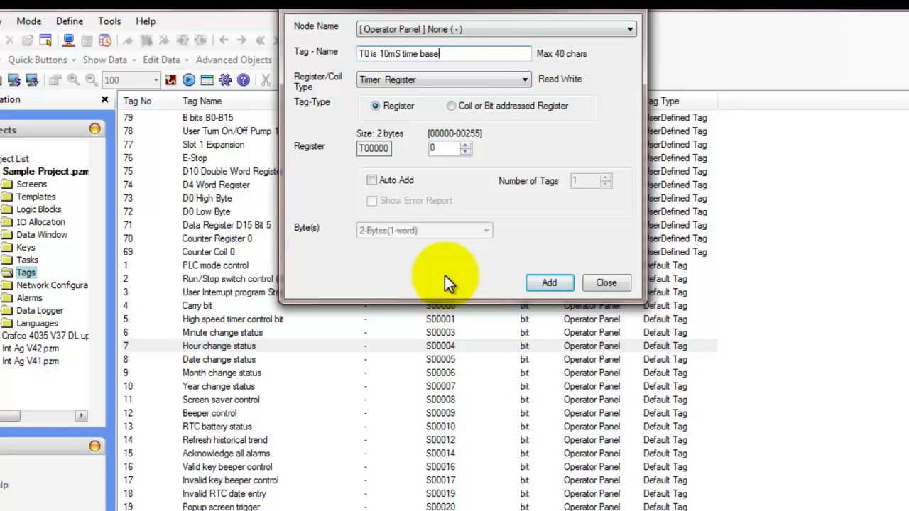
{"action": "left_click", "coordinate": [549, 283]}
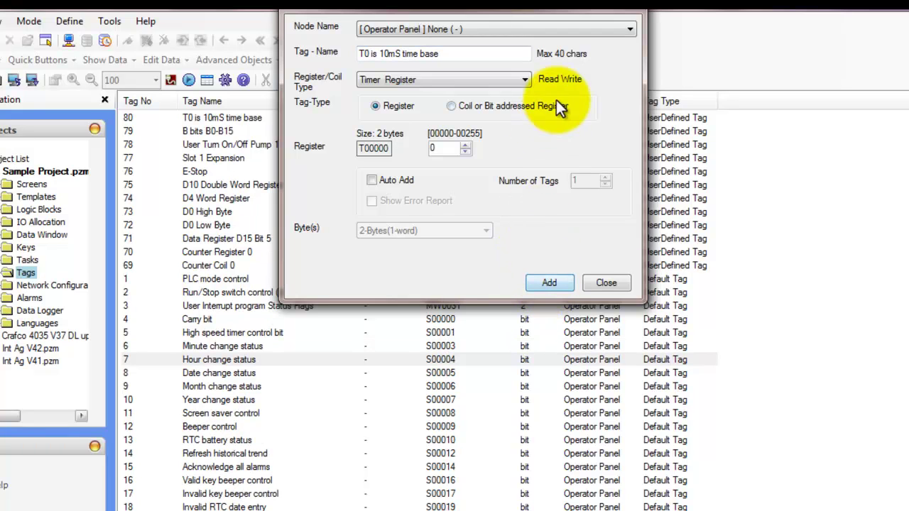
Switch the tag type from Timer Coils to Data Registers starting at register 100 (D00100)
{"action": "left_click", "coordinate": [520, 81]}
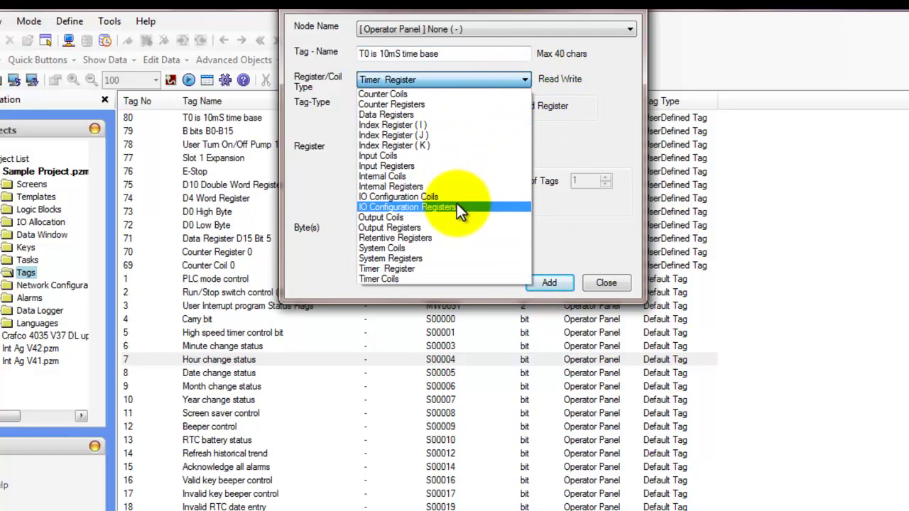
{"action": "left_click", "coordinate": [436, 279]}
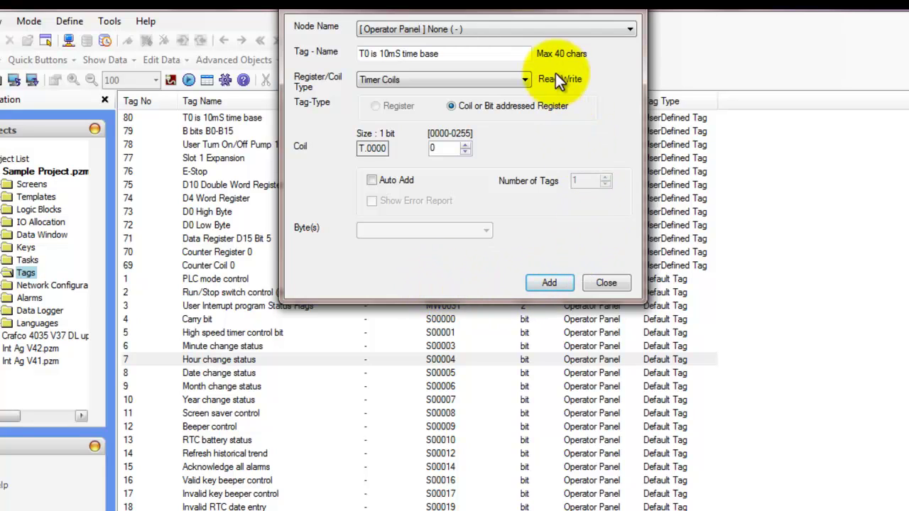
{"action": "left_click", "coordinate": [523, 82]}
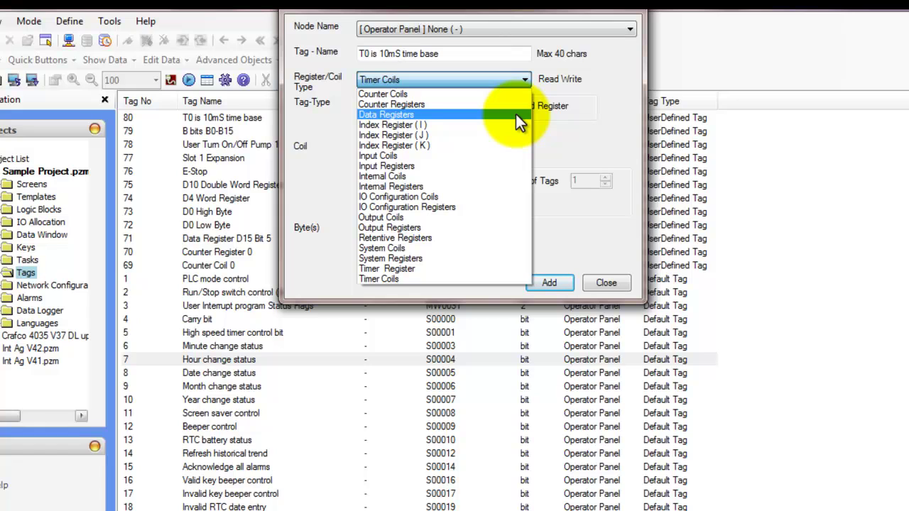
{"action": "left_click", "coordinate": [516, 114]}
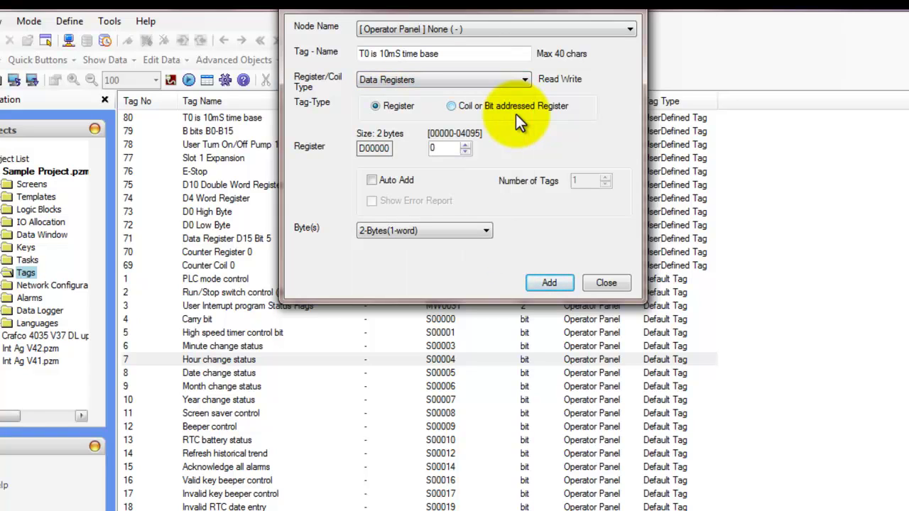
{"action": "left_click", "coordinate": [450, 148]}
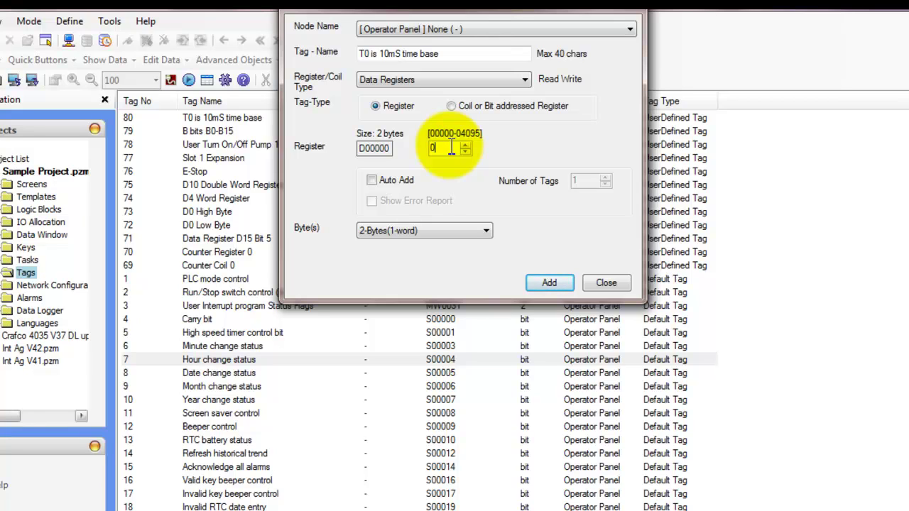
{"action": "key", "text": "BackSpace"}
{"action": "type", "text": "100"}
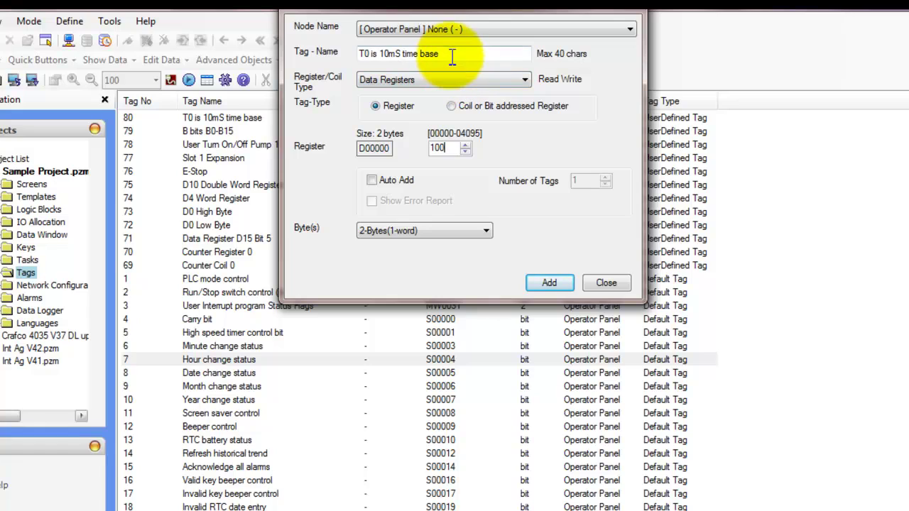
Name the tag 'Series of Registers' and enable Auto Add with 50 tags
{"action": "left_click_drag", "start_coordinate": [449, 53], "coordinate": [338, 57]}
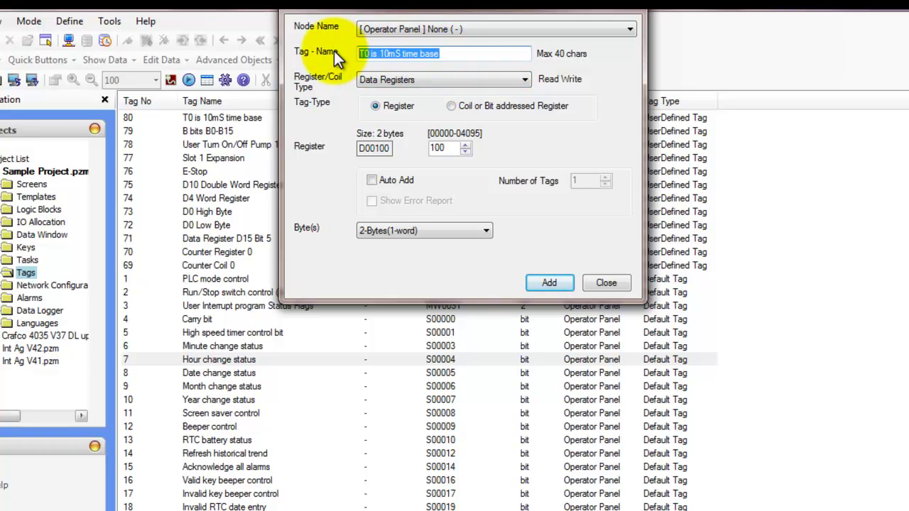
{"action": "type", "text": "Series "}
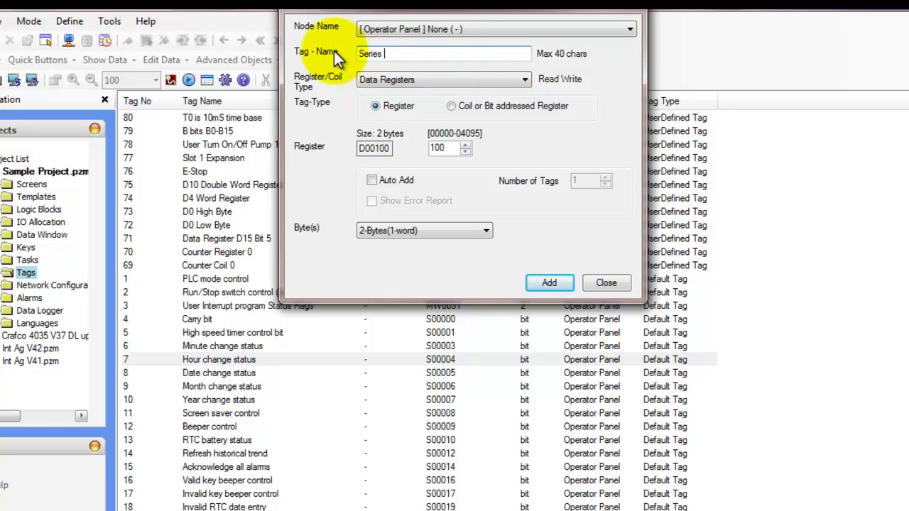
{"action": "type", "text": "of Registers"}
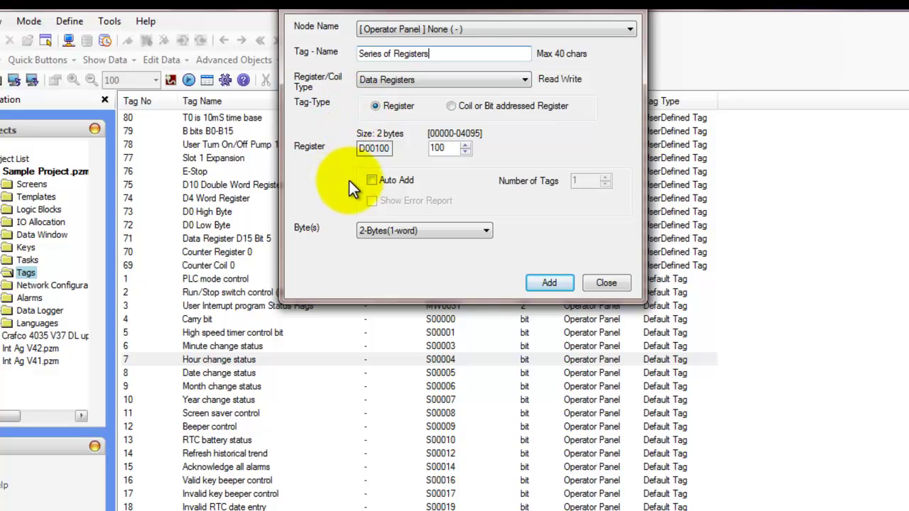
{"action": "left_click", "coordinate": [373, 181]}
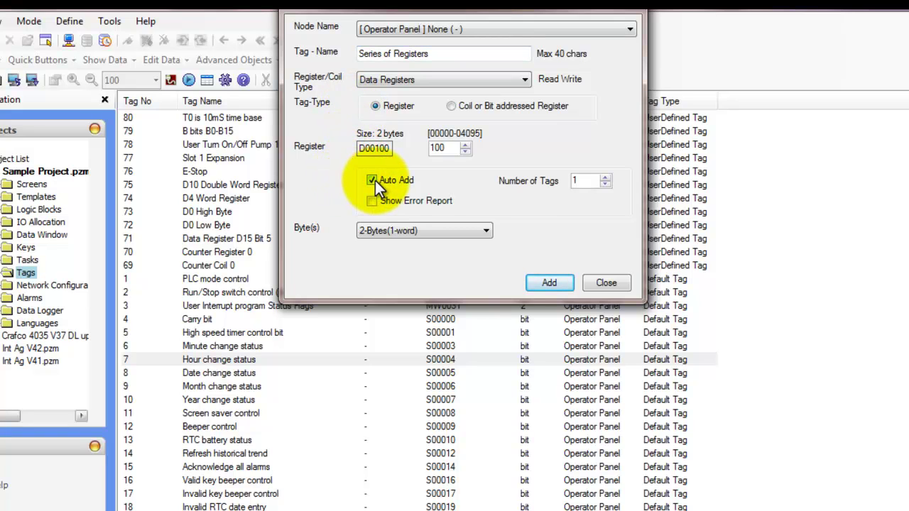
{"action": "double_click", "coordinate": [582, 180]}
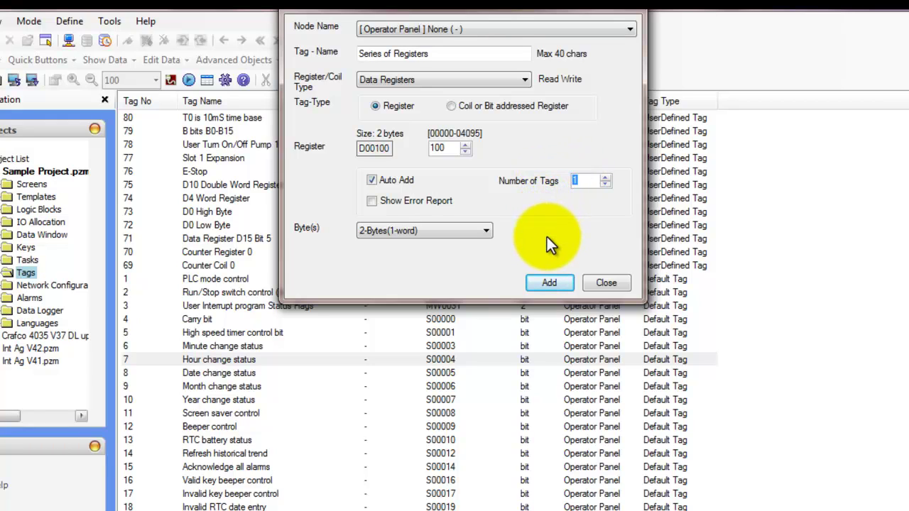
{"action": "type", "text": "50"}
Add the 50 Series of Registers tags and inspect the new rows up to tag 130 at D00149
{"action": "left_click", "coordinate": [551, 285]}
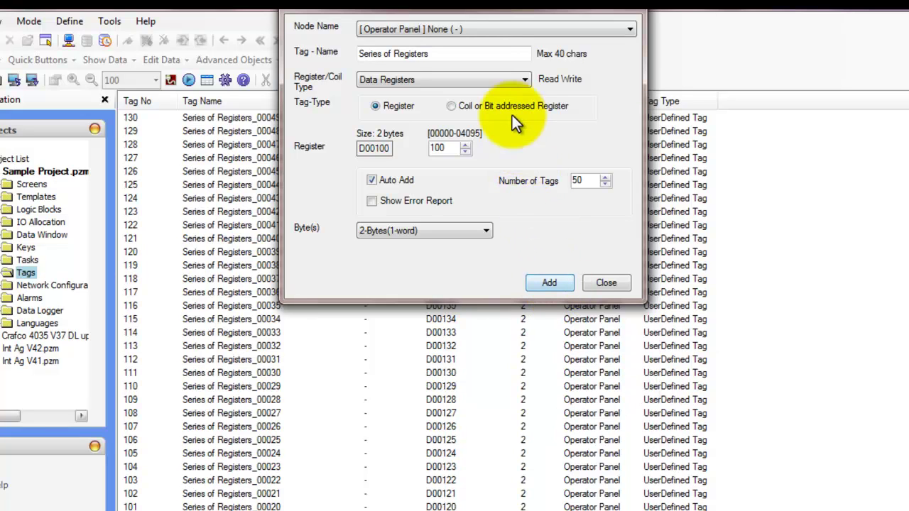
{"action": "left_click_drag", "start_coordinate": [481, 15], "coordinate": [733, 183]}
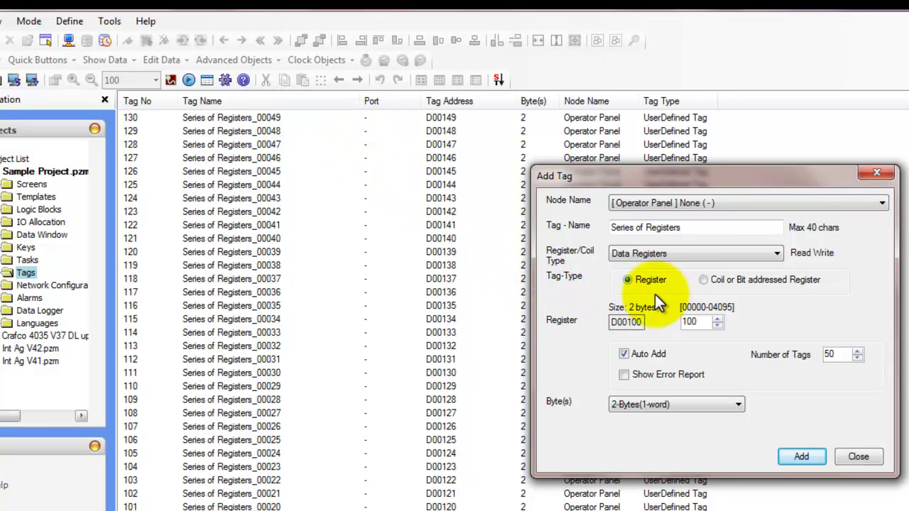
{"action": "left_click_drag", "start_coordinate": [713, 174], "coordinate": [452, 130]}
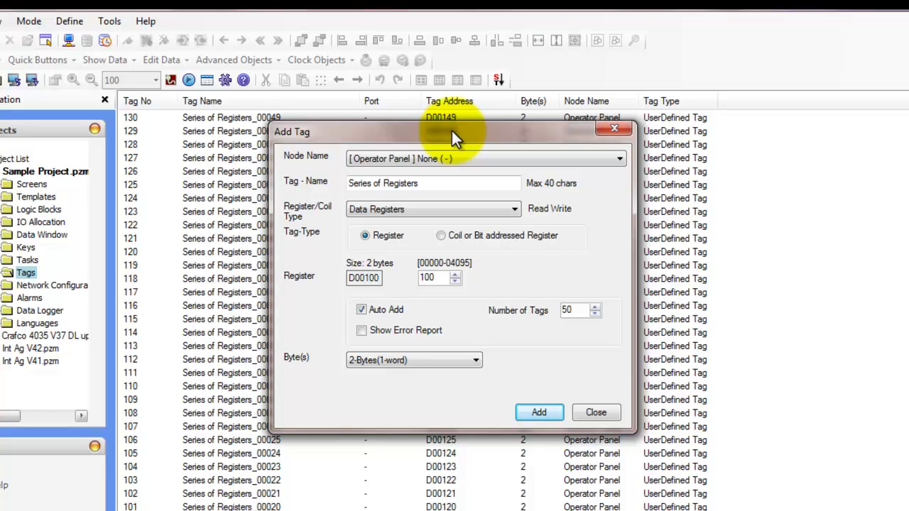